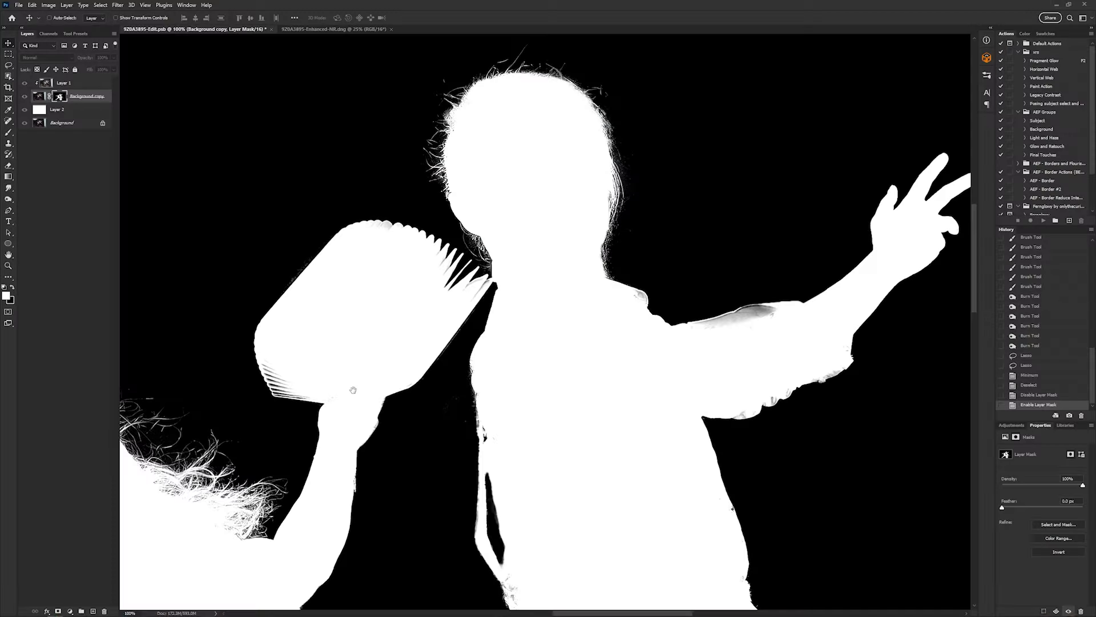
Step: Pan across the earlier cutout's layer mask and show Layer 2's white background behind it
left_click_drag(362, 423, 971, 254)
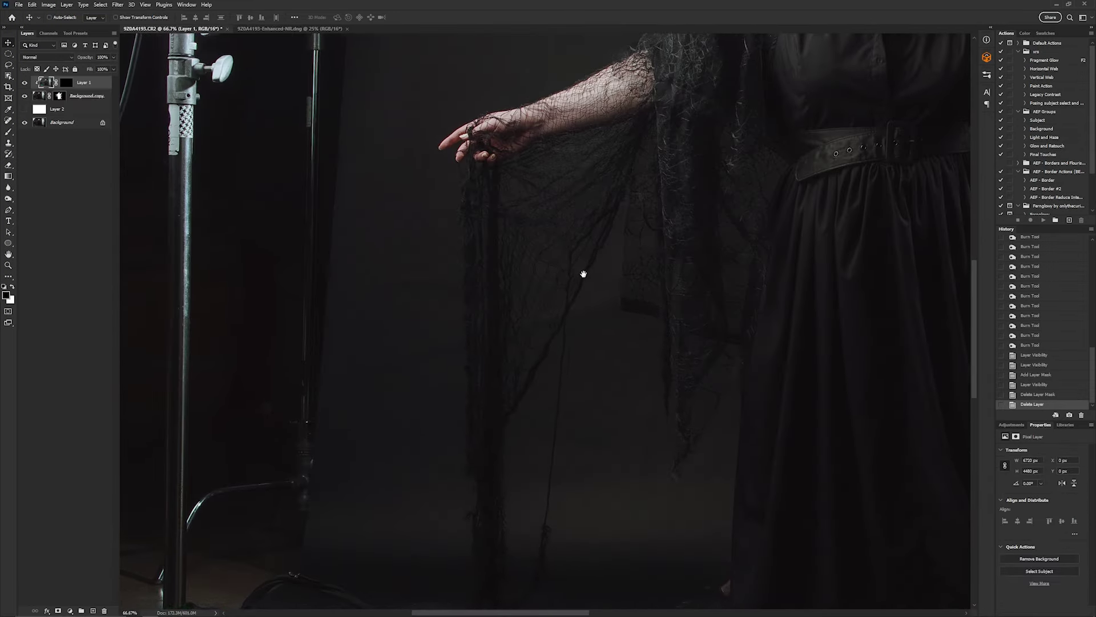
left_click_drag(583, 274, 576, 278)
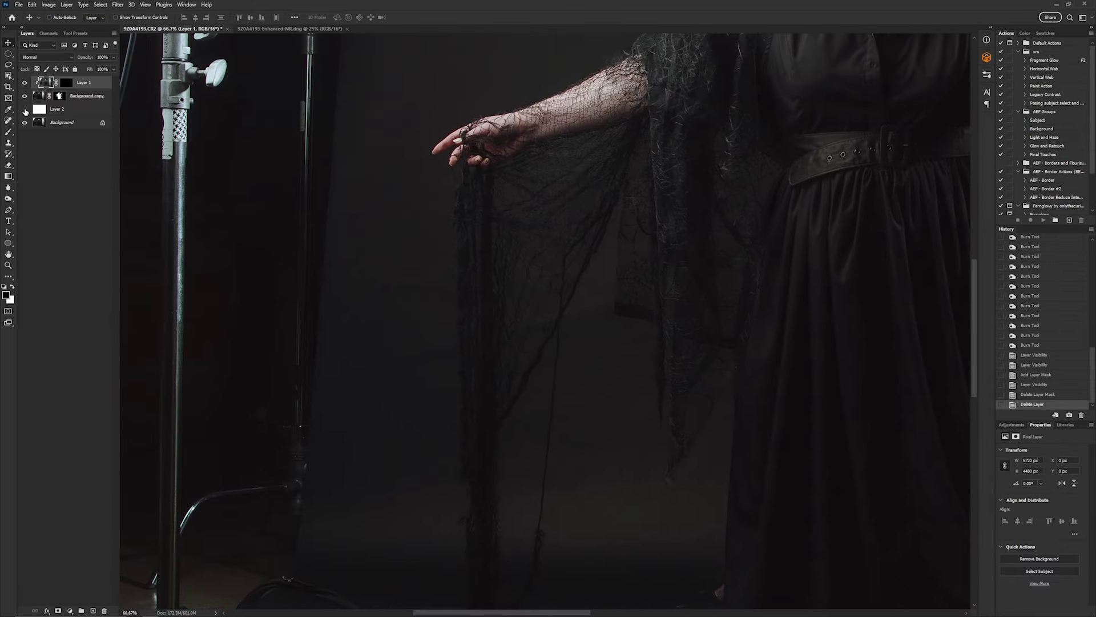
left_click(24, 109)
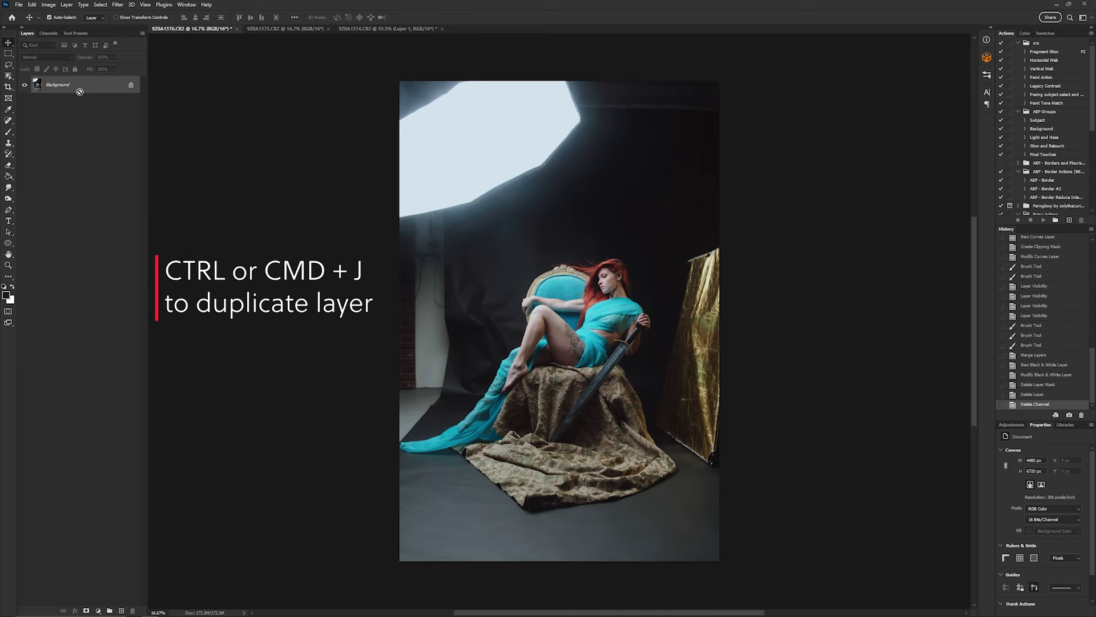
Step: Duplicate the photo layer and compare the Red, Green and Blue channels individually
key("ctrl+j")
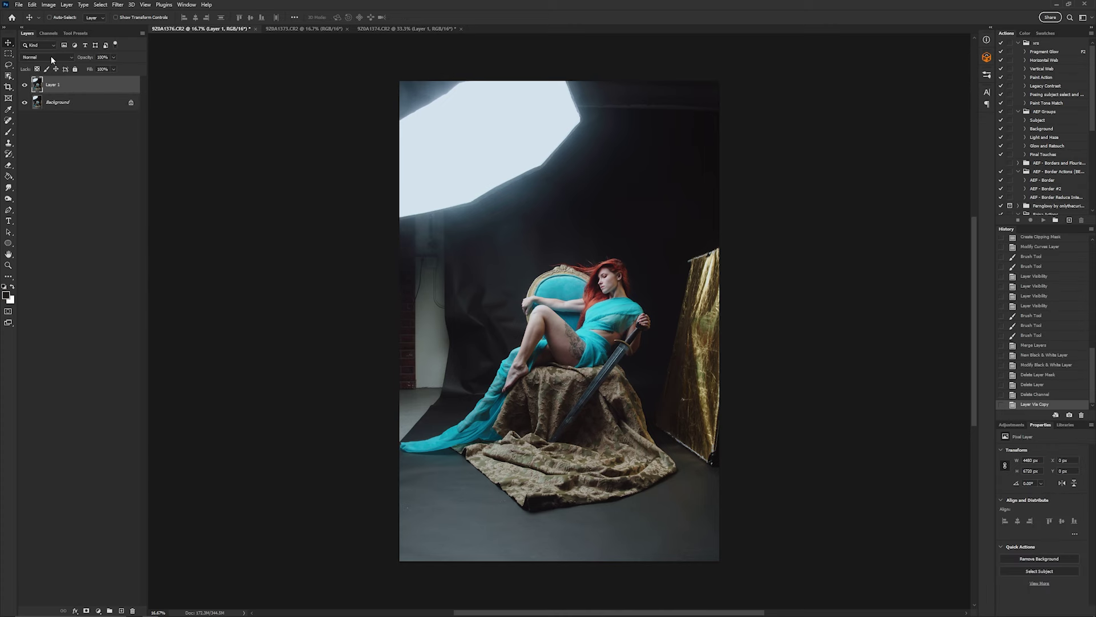
left_click(48, 34)
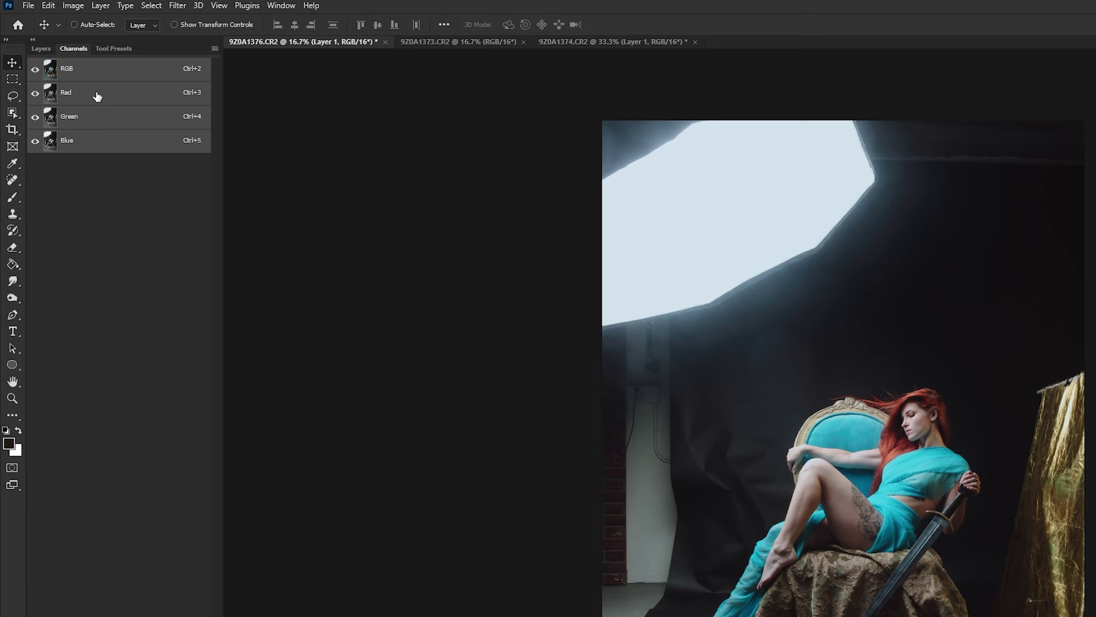
left_click(97, 97)
left_click(89, 117)
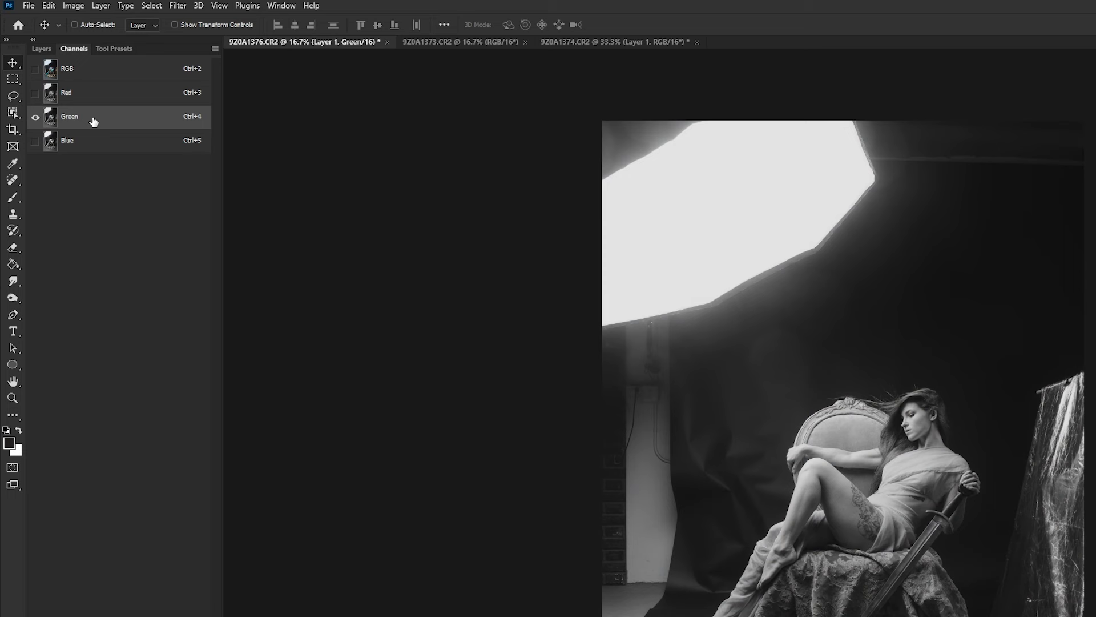
left_click(90, 141)
key("ctrl+2")
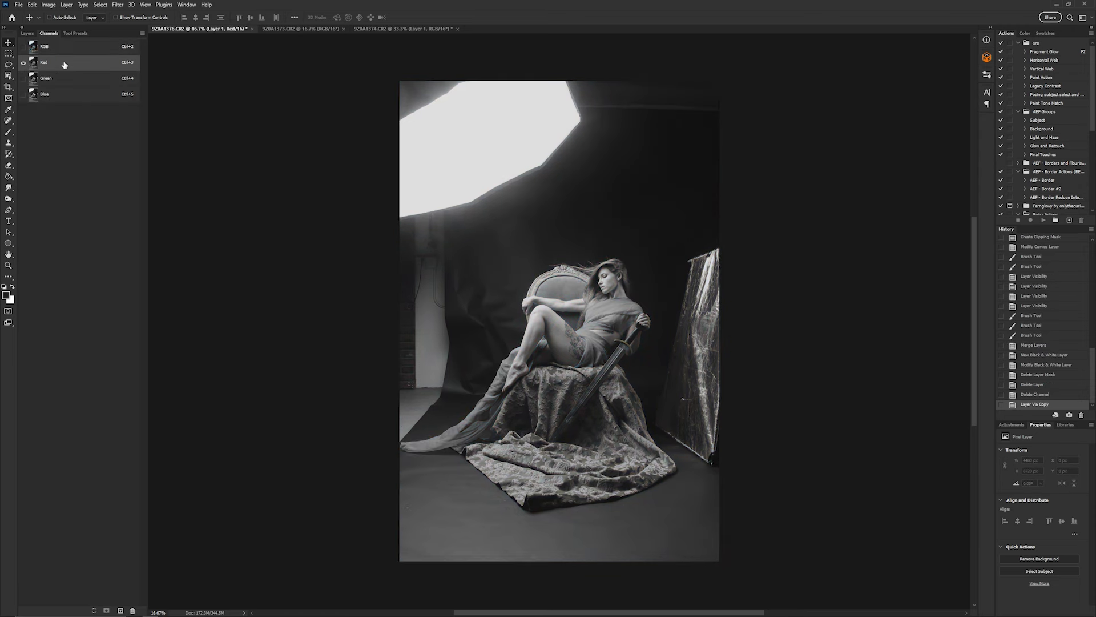
left_click(57, 78)
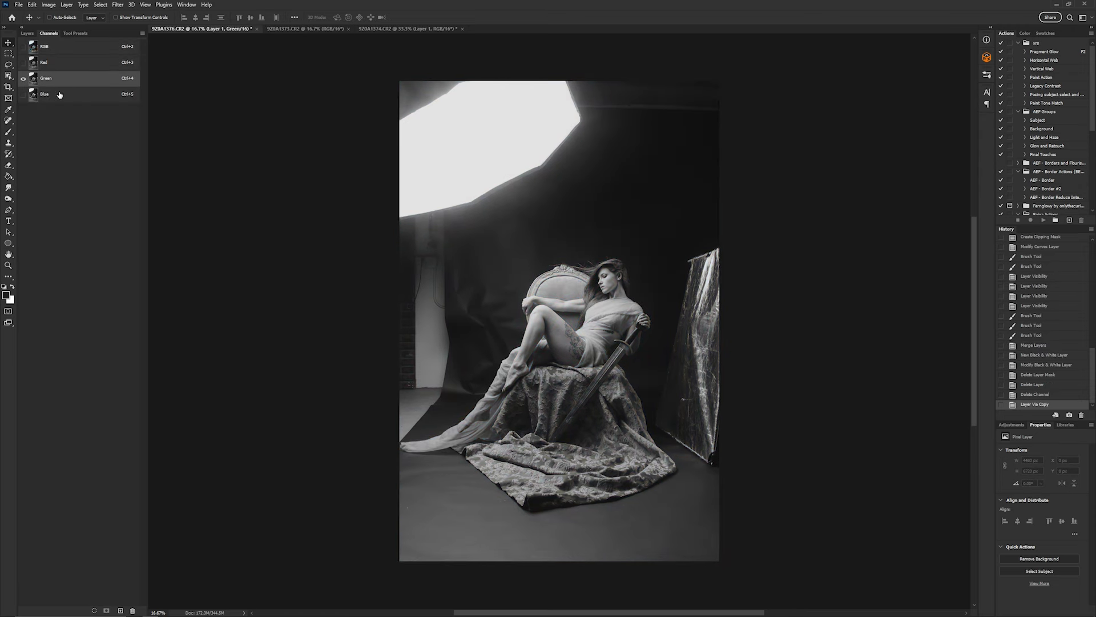
left_click(60, 94)
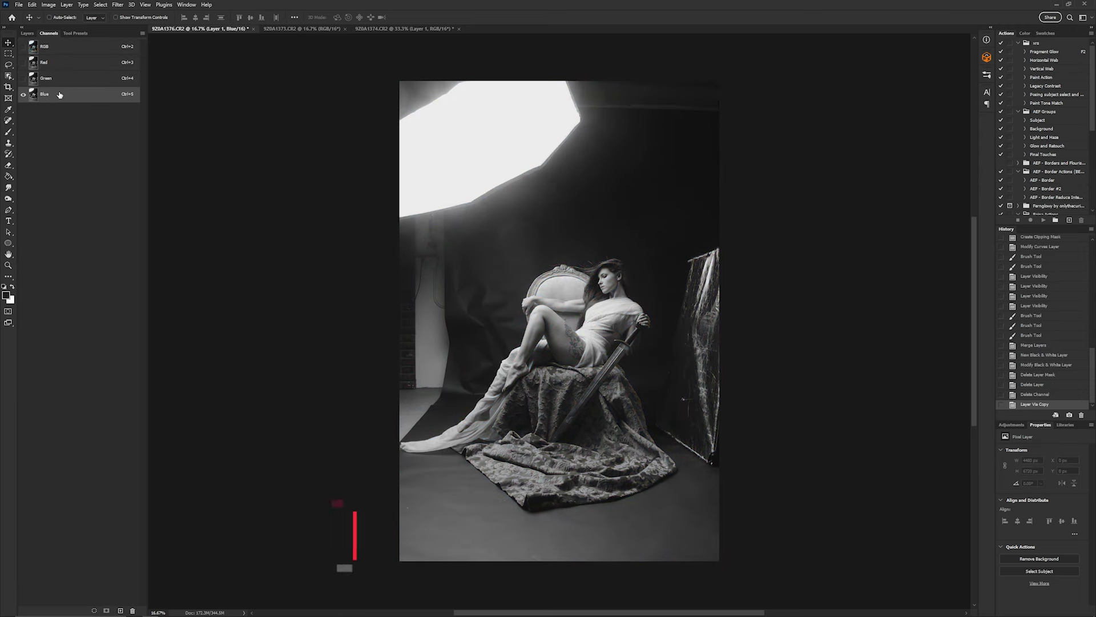
left_click(59, 84)
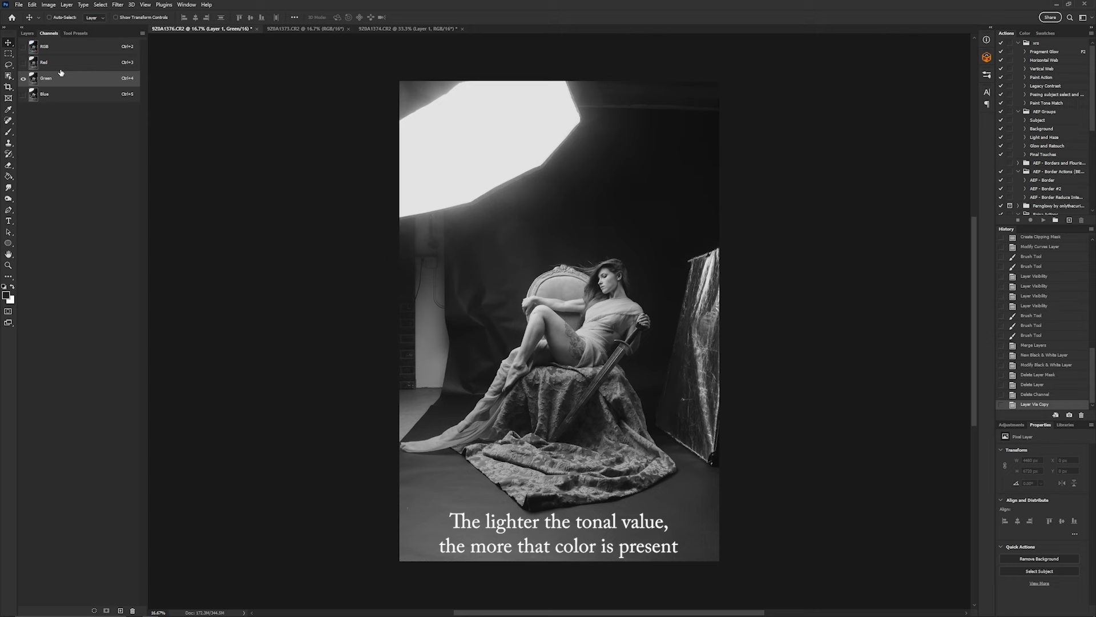
left_click(62, 51)
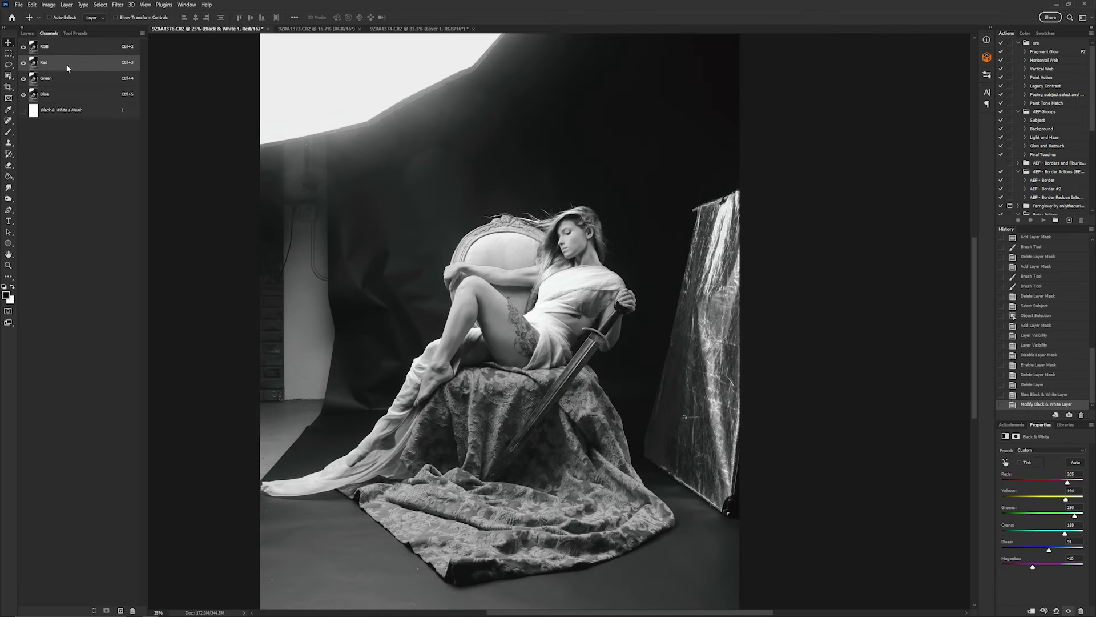
Step: Duplicate the Red channel as Red copy and make it visible
right_click(66, 68)
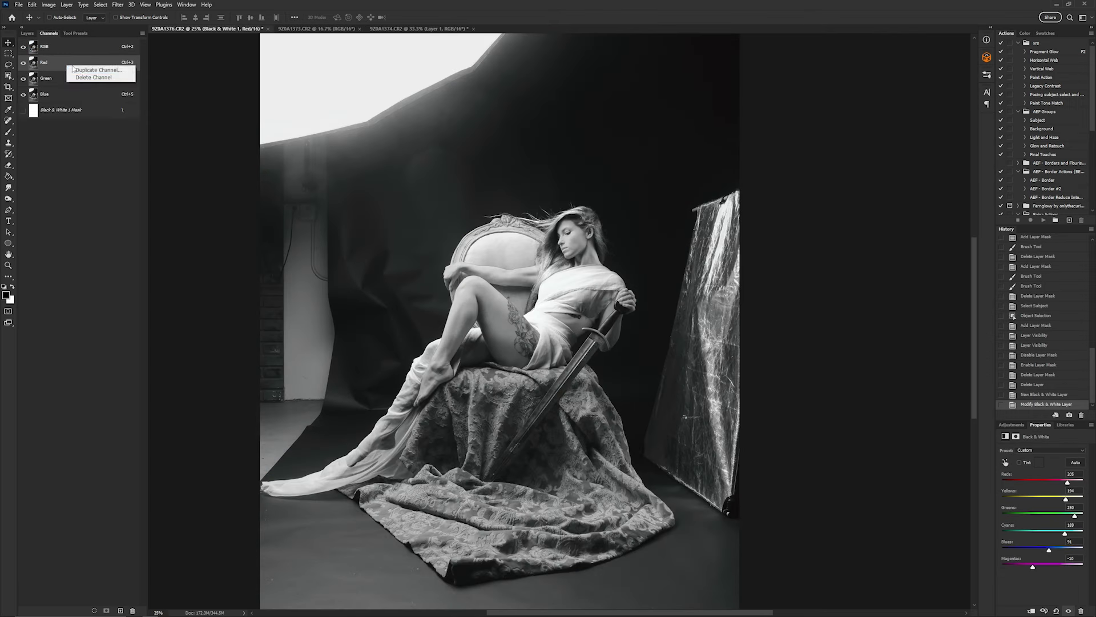
left_click(94, 70)
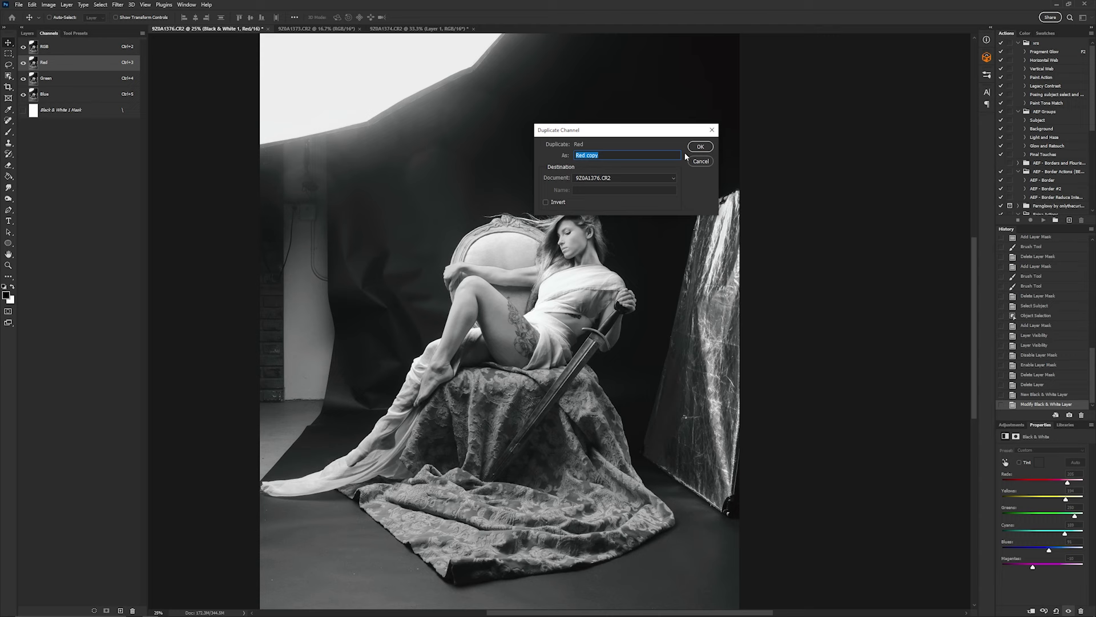
left_click(701, 149)
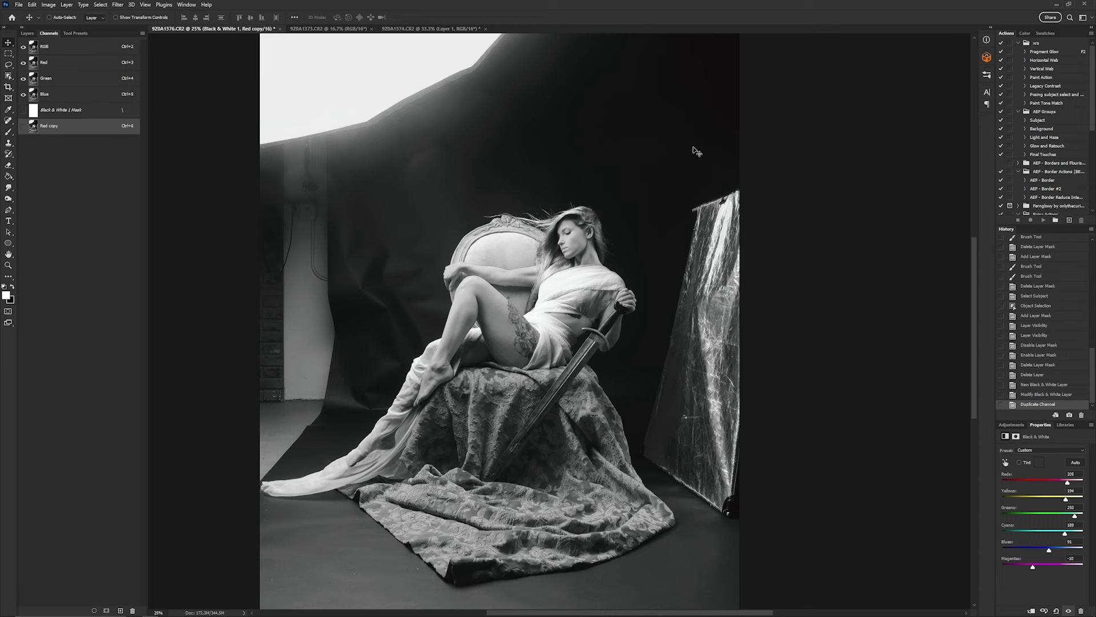
left_click(23, 129)
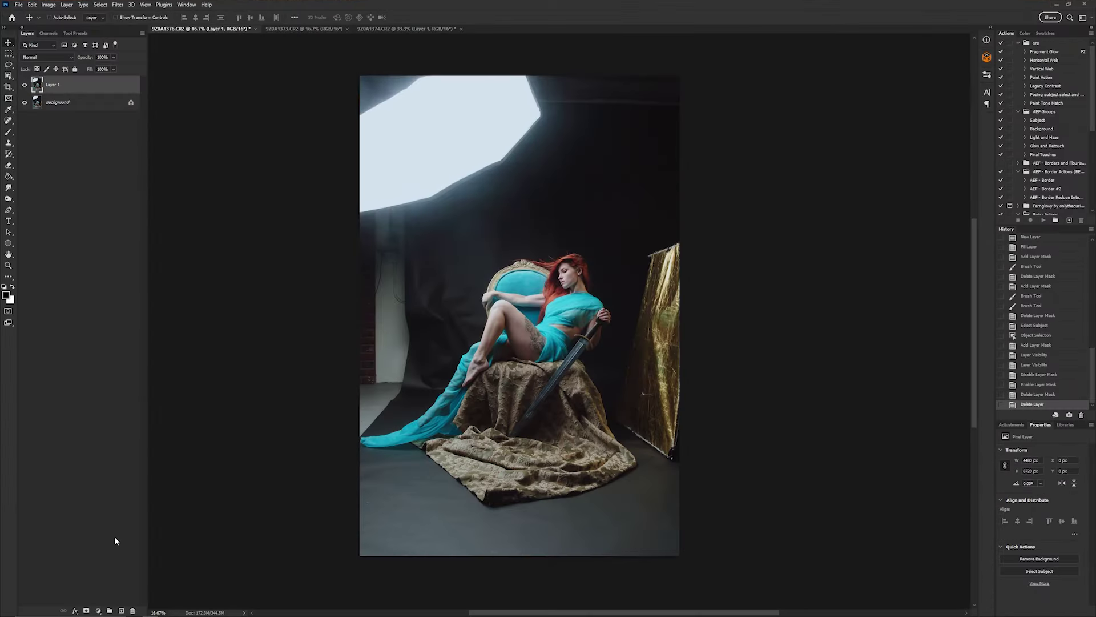
Step: Add a Black & White adjustment, lowering Greens and raising Reds, Cyans and Blues to brighten the fabric
left_click(99, 610)
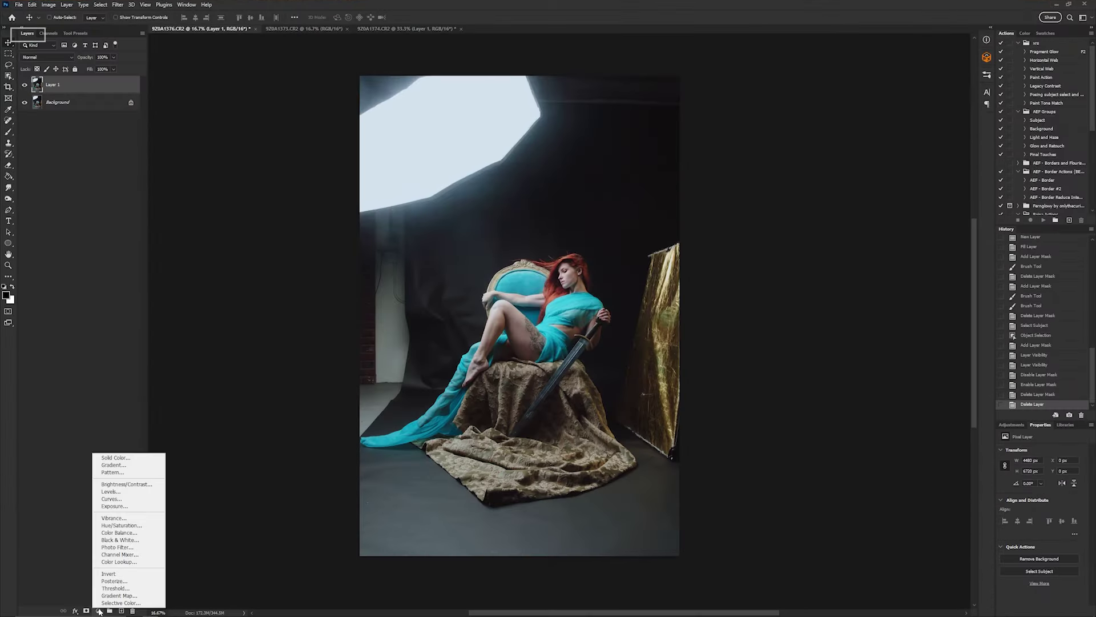
left_click(143, 540)
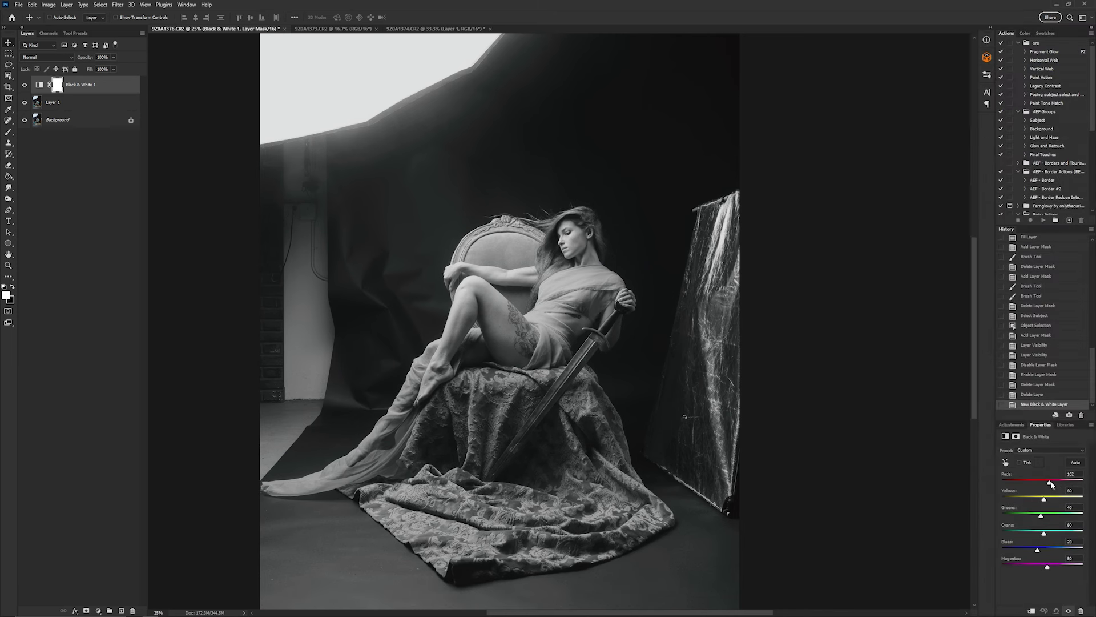
left_click_drag(1041, 480, 1071, 502)
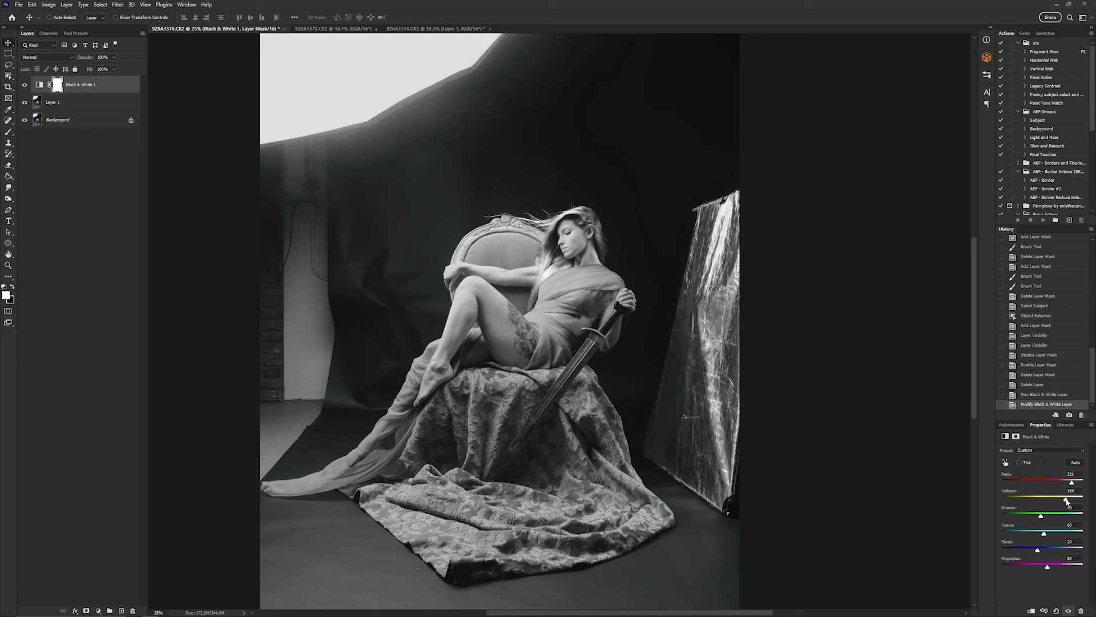
left_click_drag(1072, 485, 1068, 485)
left_click_drag(1077, 516, 1030, 516)
left_click_drag(1045, 535, 1070, 534)
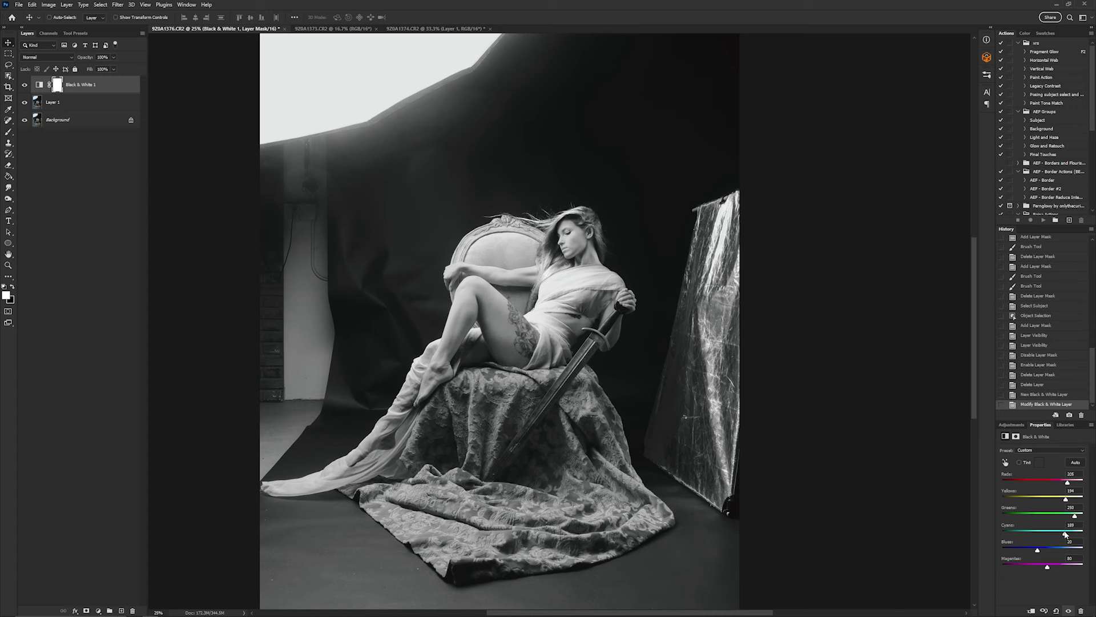
left_click_drag(1038, 550, 1051, 547)
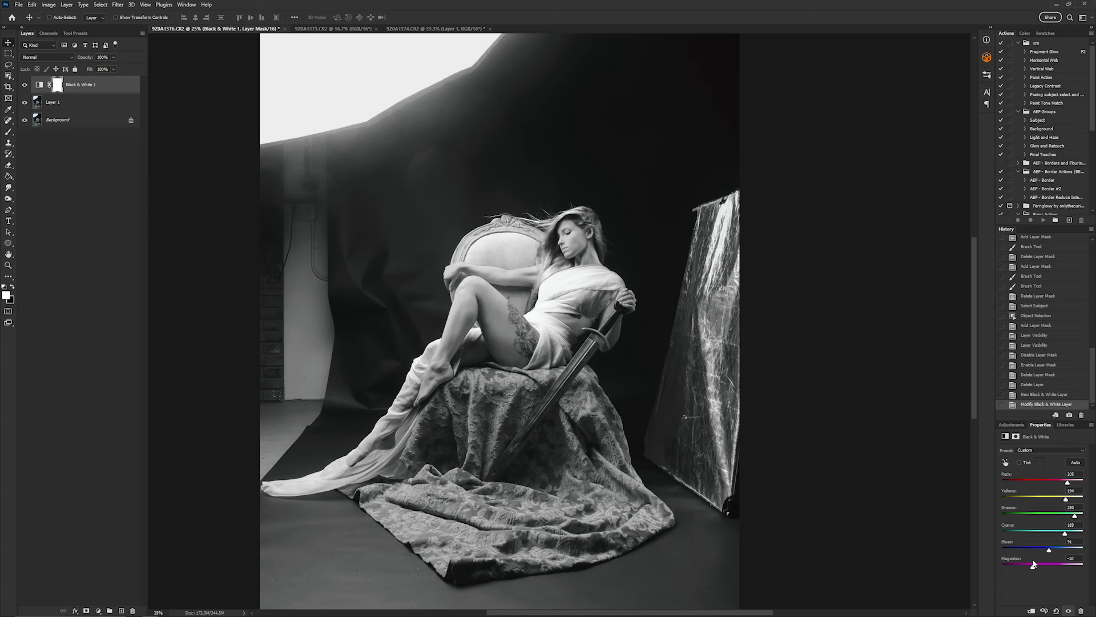
Step: Compare the Red, Green and Blue channels of the black-and-white version
left_click(48, 33)
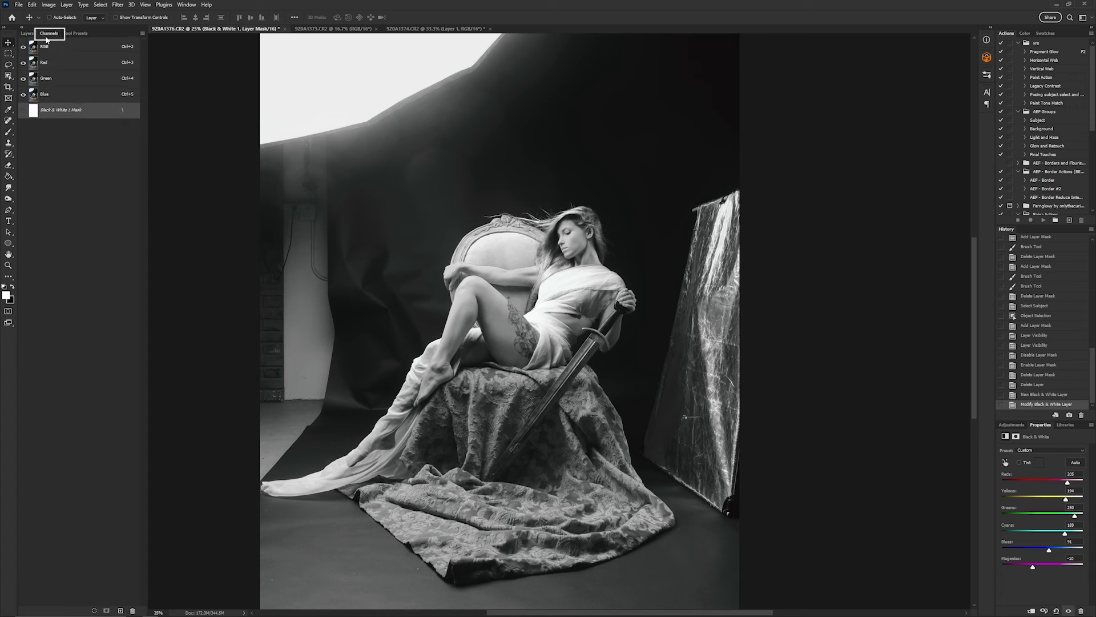
left_click(62, 66)
left_click(65, 80)
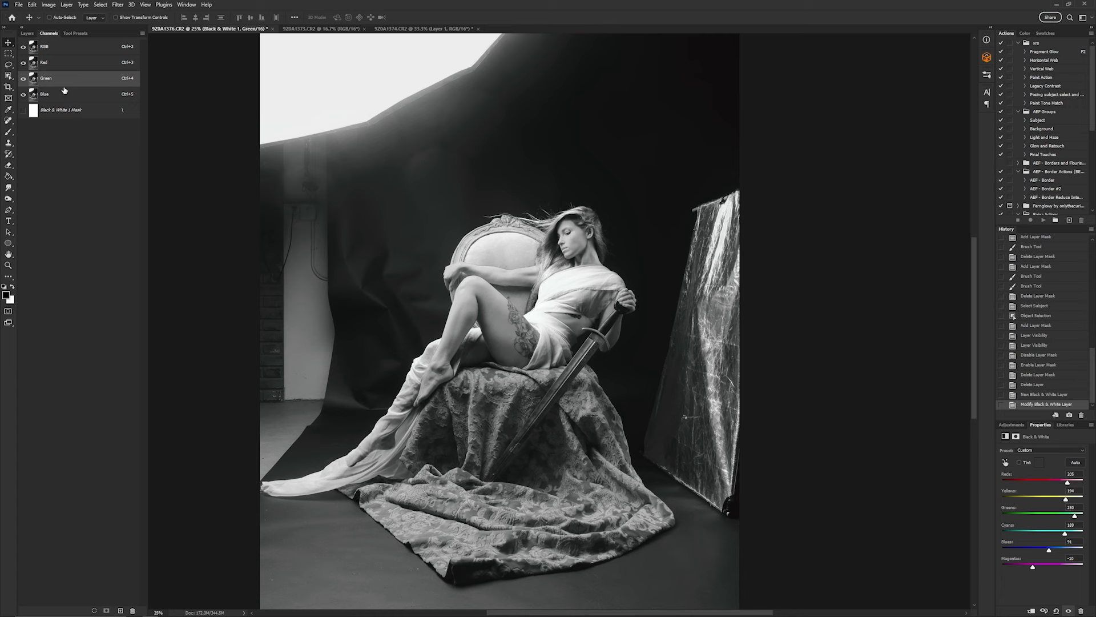
left_click(65, 94)
left_click(65, 82)
left_click(67, 67)
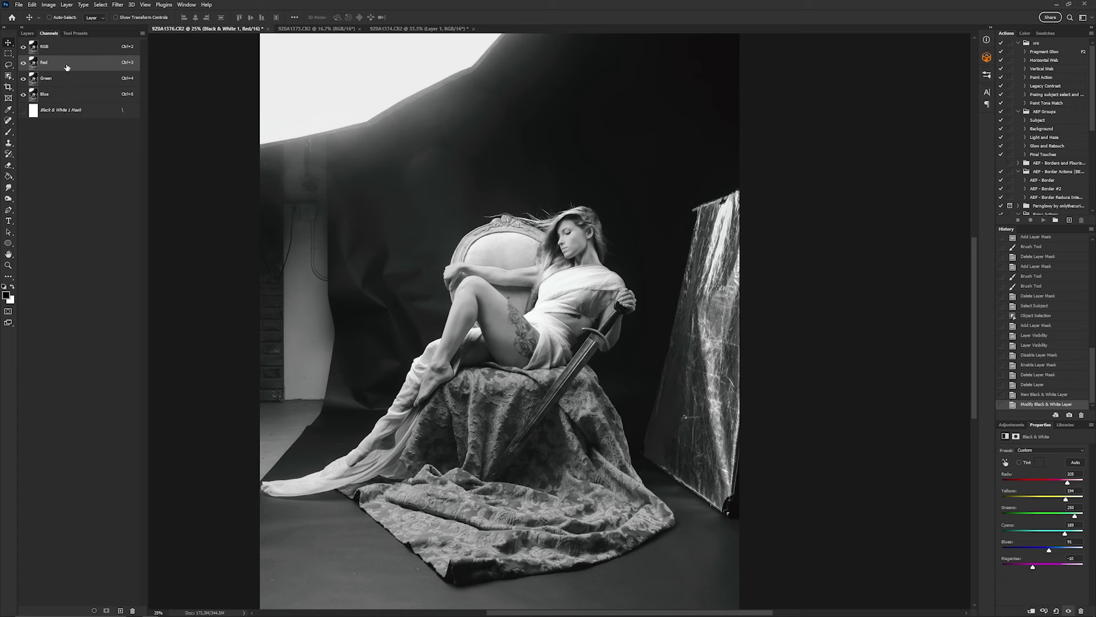
Step: Duplicate the Red channel and view only Red copy in grayscale
right_click(67, 67)
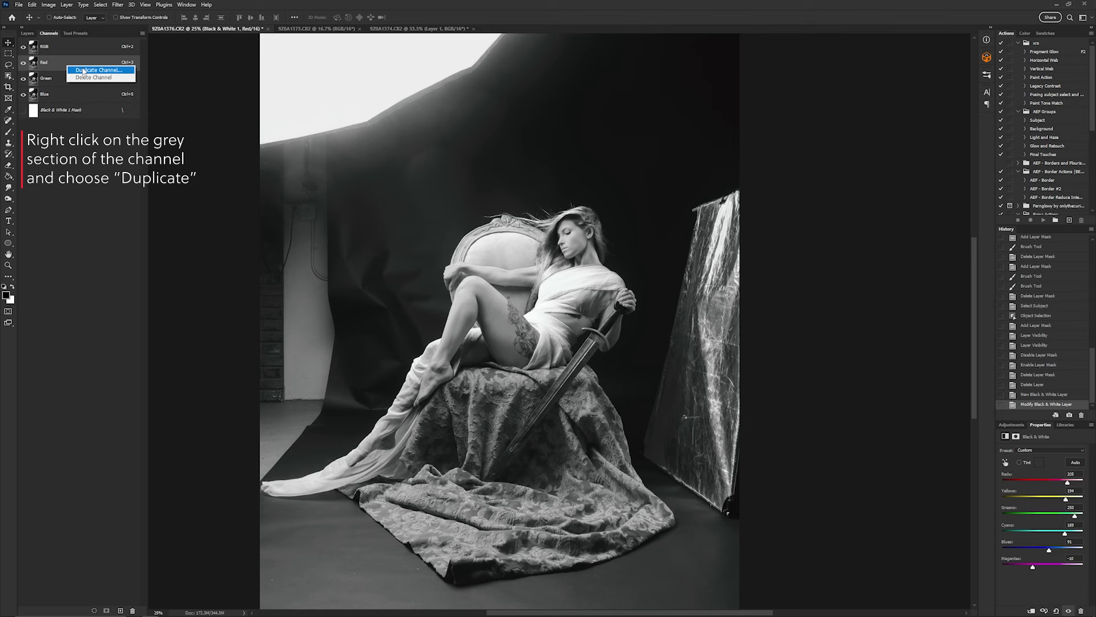
left_click(83, 71)
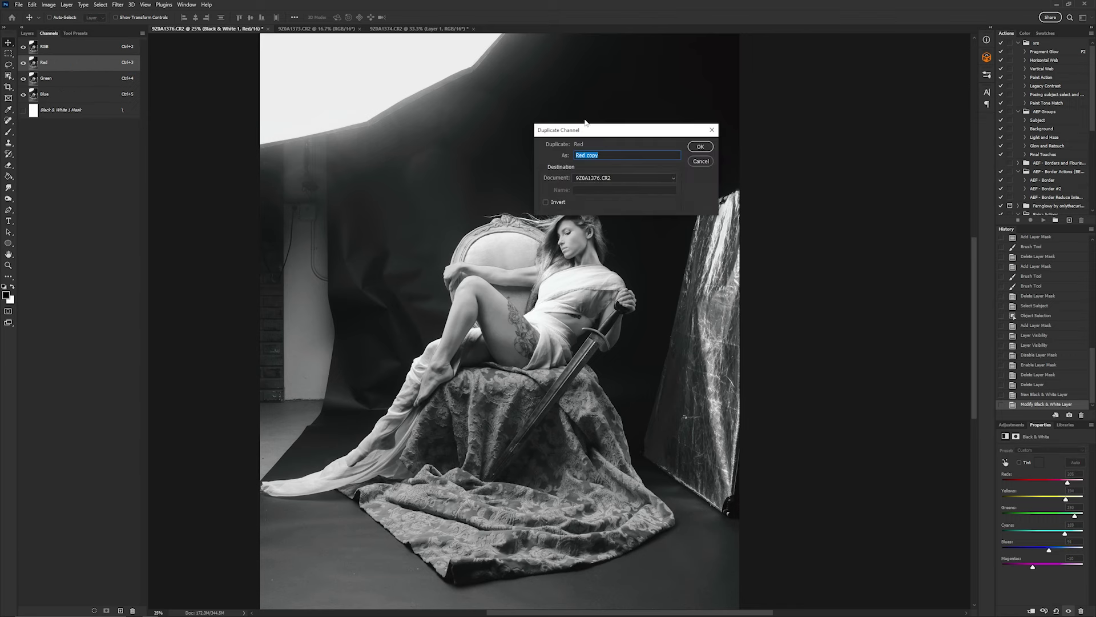
left_click(700, 147)
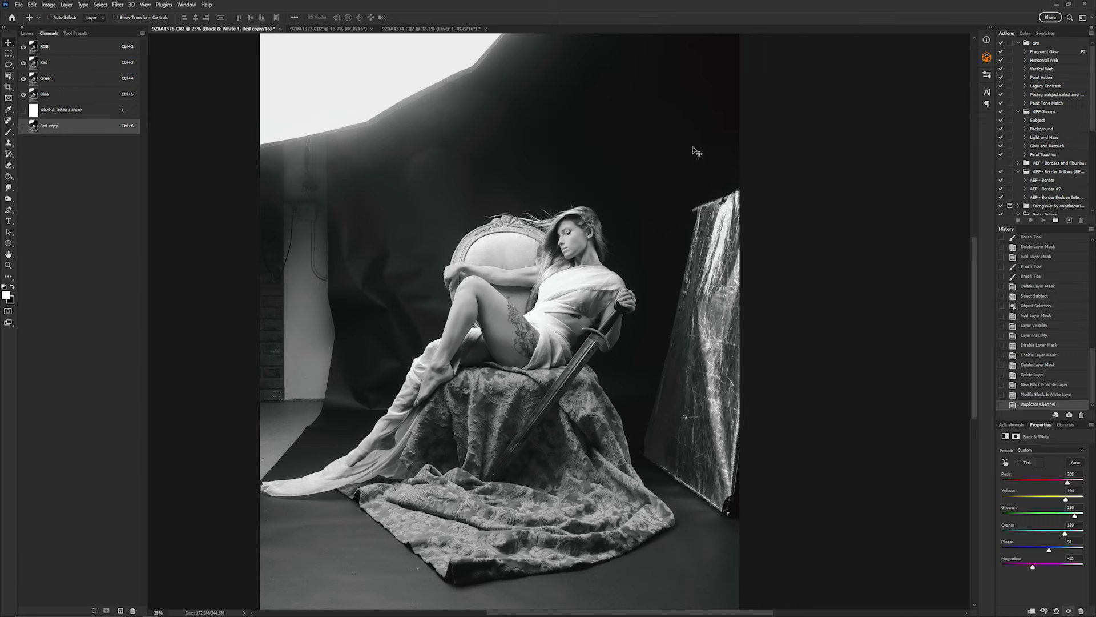
left_click(24, 126)
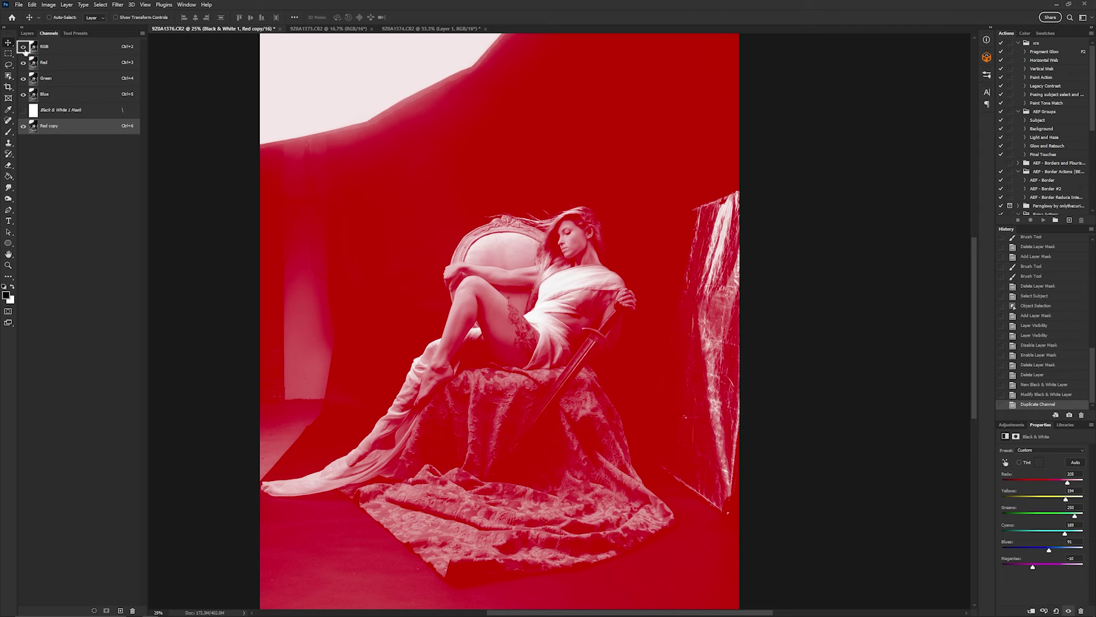
left_click(23, 46)
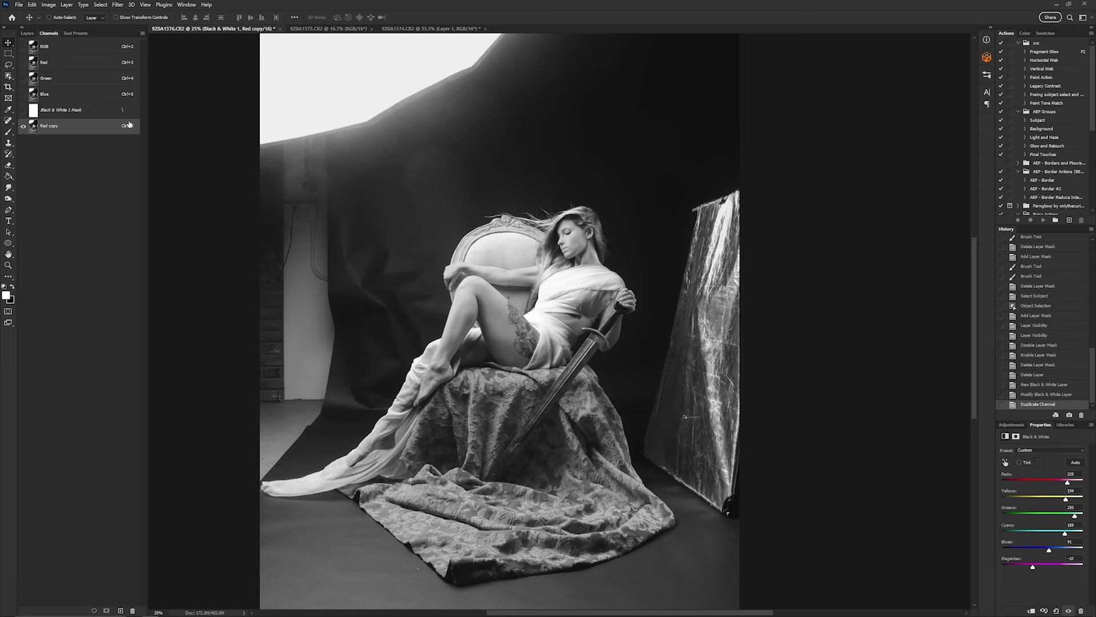
Step: Lasso the backdrop around the seated woman and fill it with black in Red copy
key("ctrl+minus")
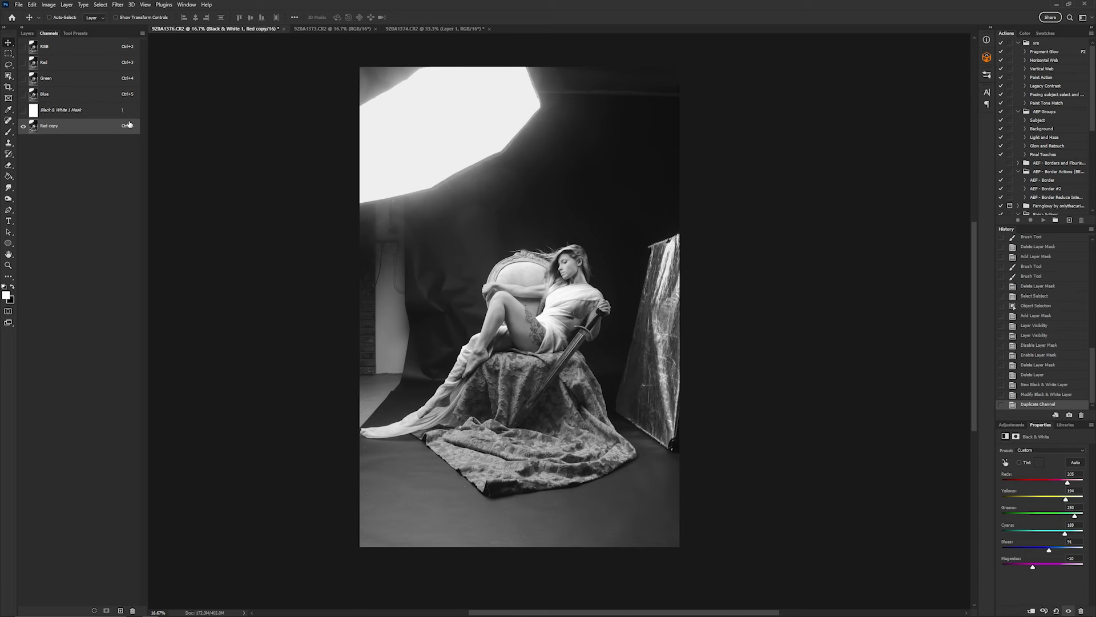
left_click(10, 65)
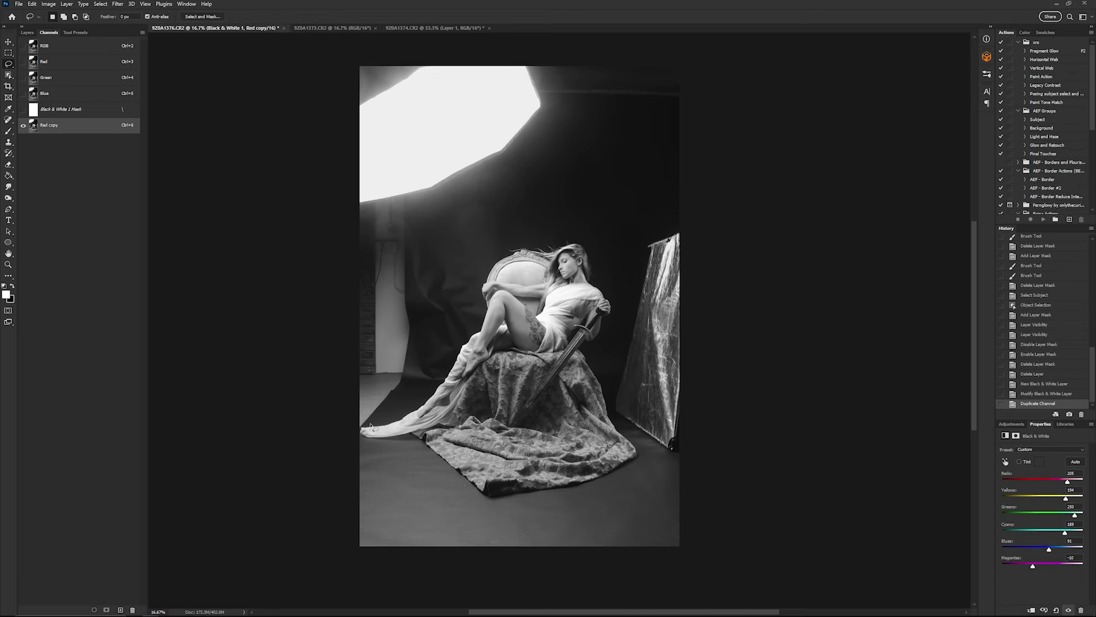
mouse_move(362, 427)
left_mouse_down()
mouse_move(303, 156)
mouse_move(682, 49)
mouse_move(610, 216)
mouse_move(455, 303)
mouse_move(363, 426)
left_mouse_up()
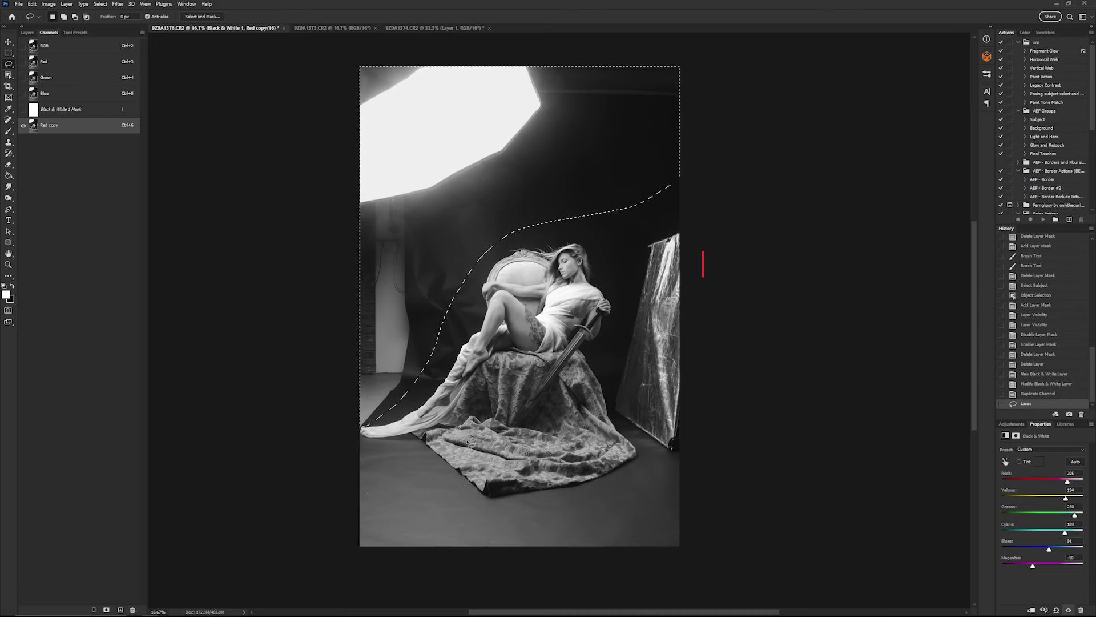
mouse_move(653, 182)
left_mouse_down()
mouse_move(608, 408)
mouse_move(633, 441)
mouse_move(756, 327)
mouse_move(825, 117)
left_mouse_up()
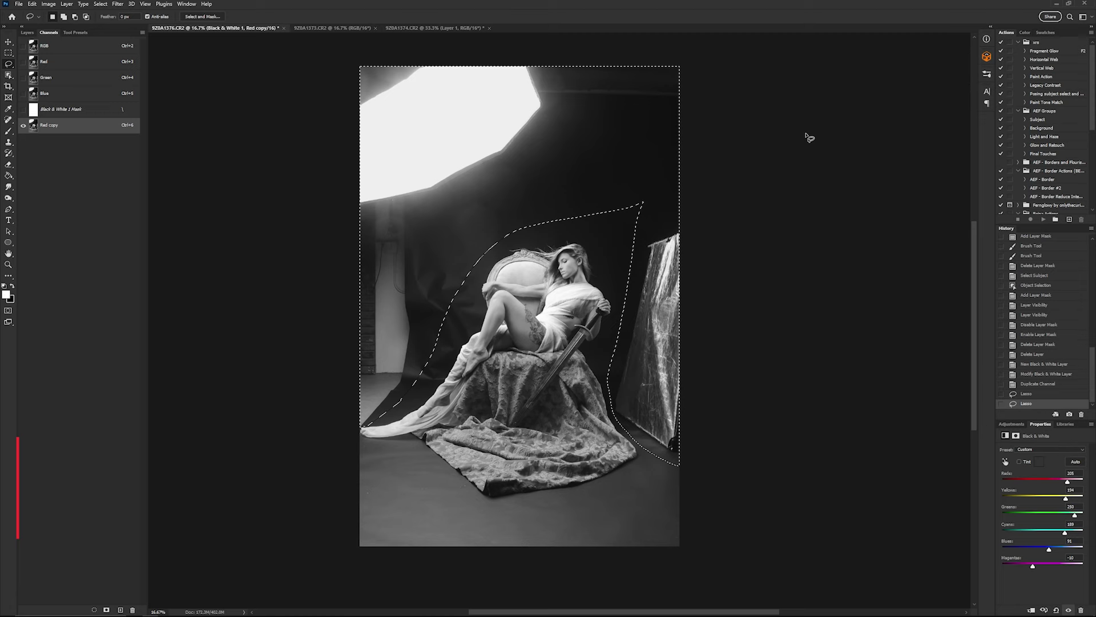
key("ctrl+BackSpace")
key("ctrl+d")
Step: Inspect the black fill up close and open Levels on the Red copy channel
key("ctrl+plus")
key("ctrl+plus")
key("ctrl+plus")
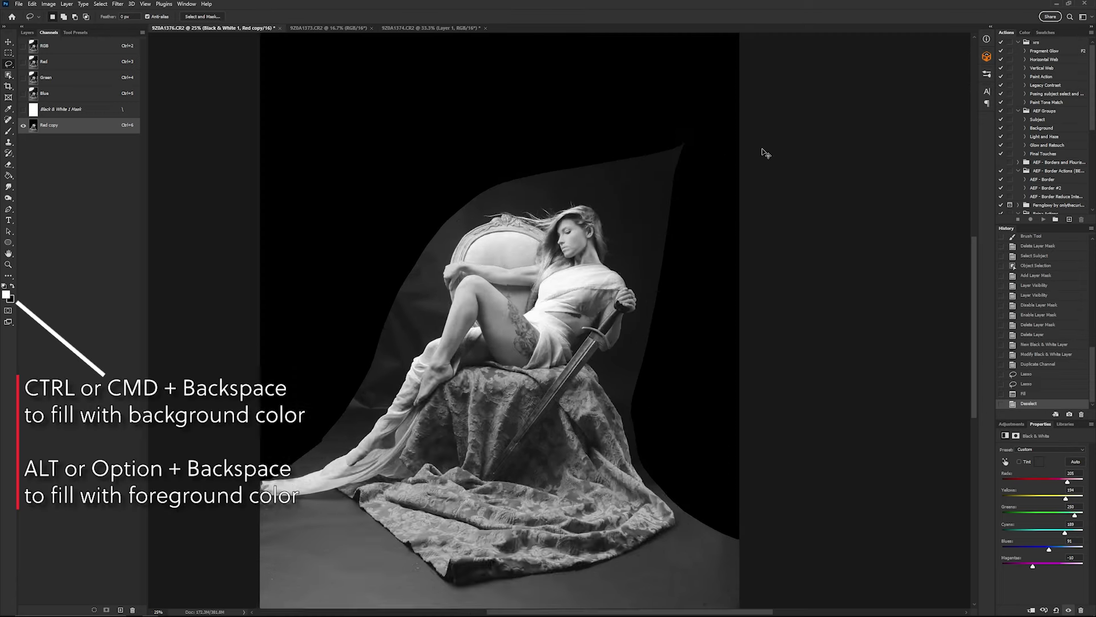
key("ctrl+minus")
key("ctrl+minus")
key("ctrl+minus")
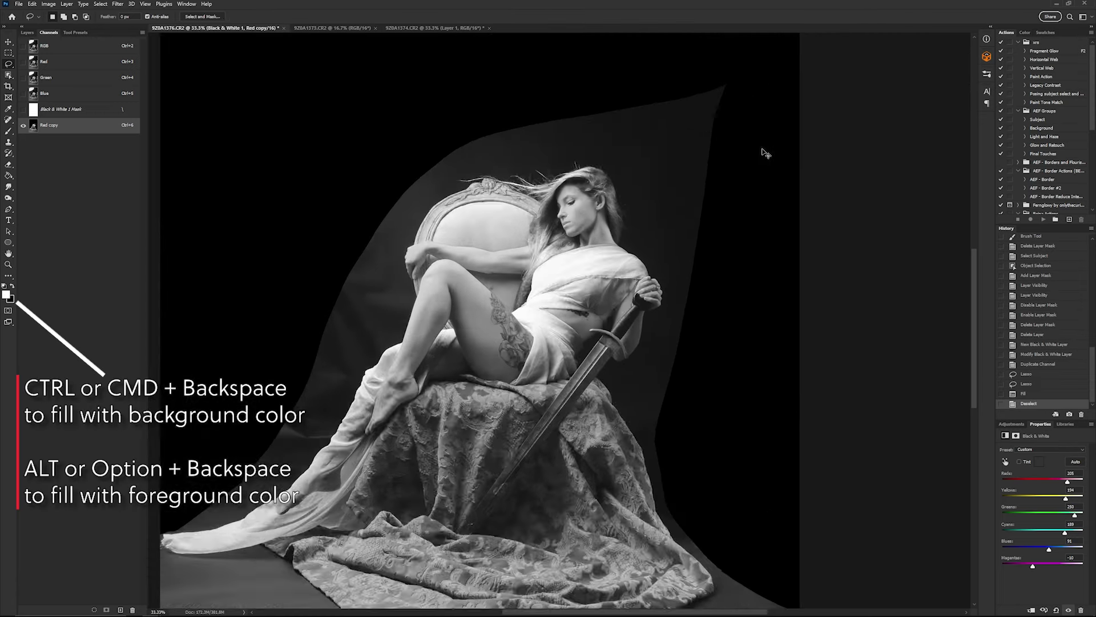
key("ctrl+plus")
key("ctrl+plus")
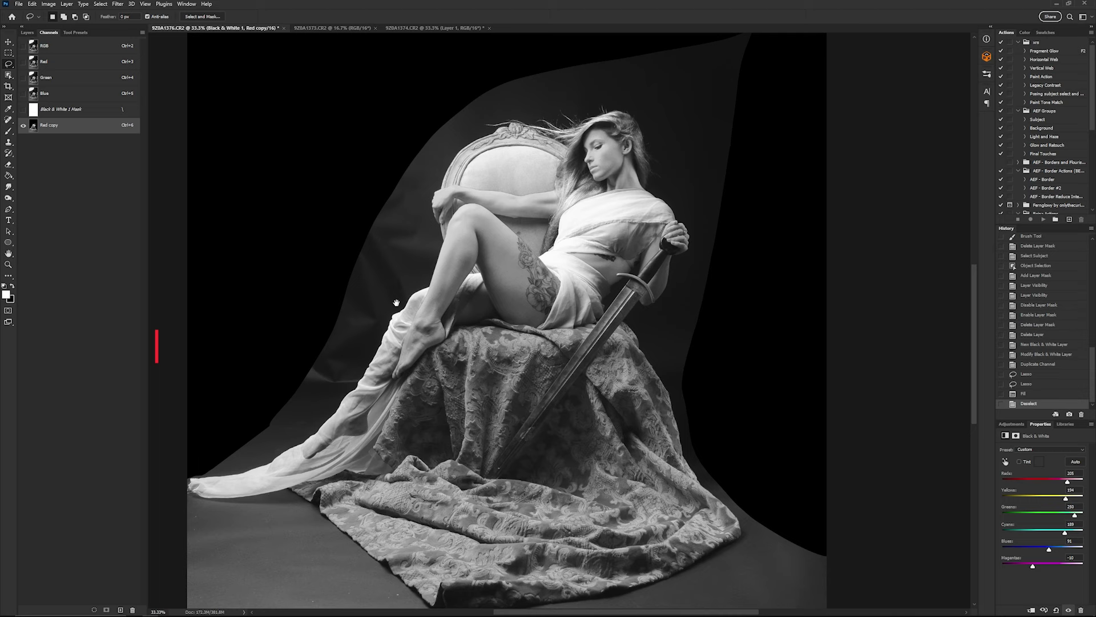
key("ctrl+l")
Step: Apply Levels with input black point 13 and white point 217
left_click_drag(894, 224, 880, 225)
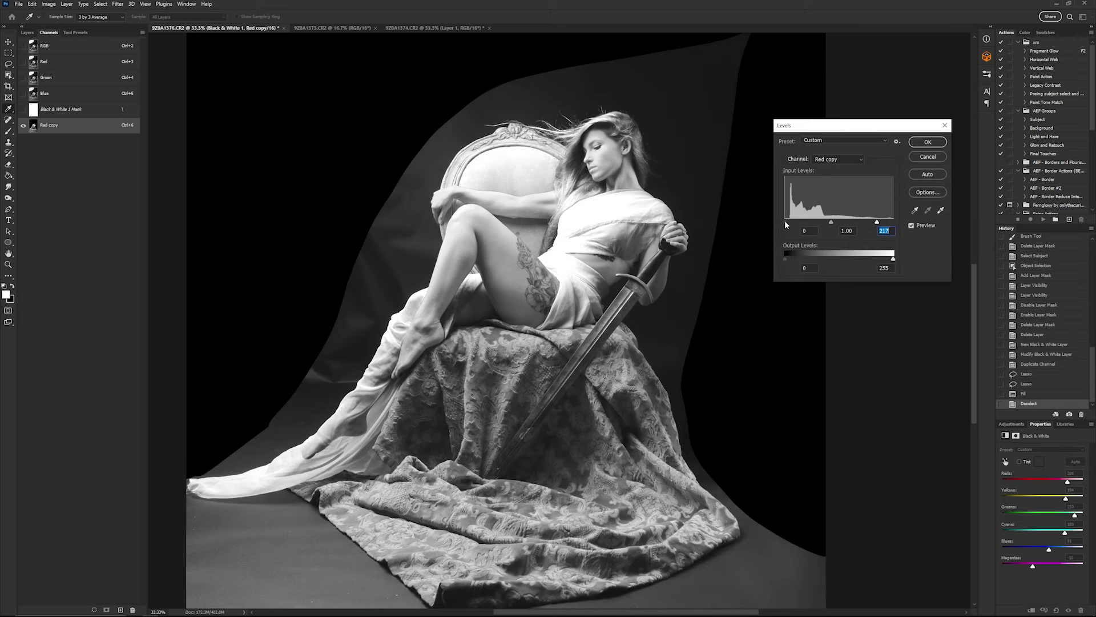
left_click_drag(785, 221, 790, 221)
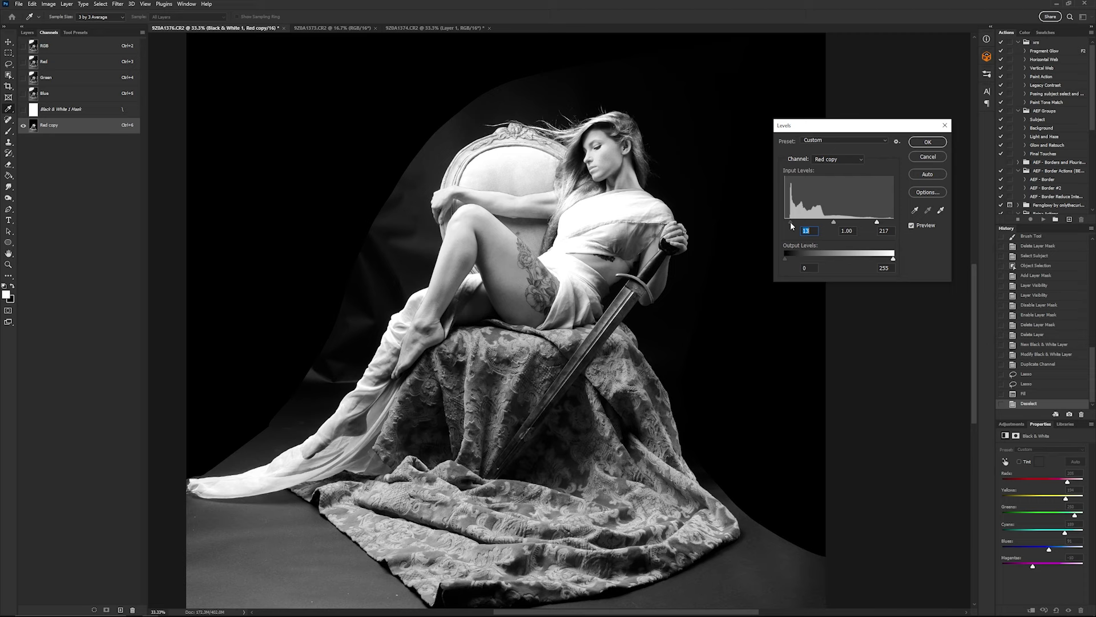
key("ctrl+plus")
key("ctrl+minus")
left_click(928, 142)
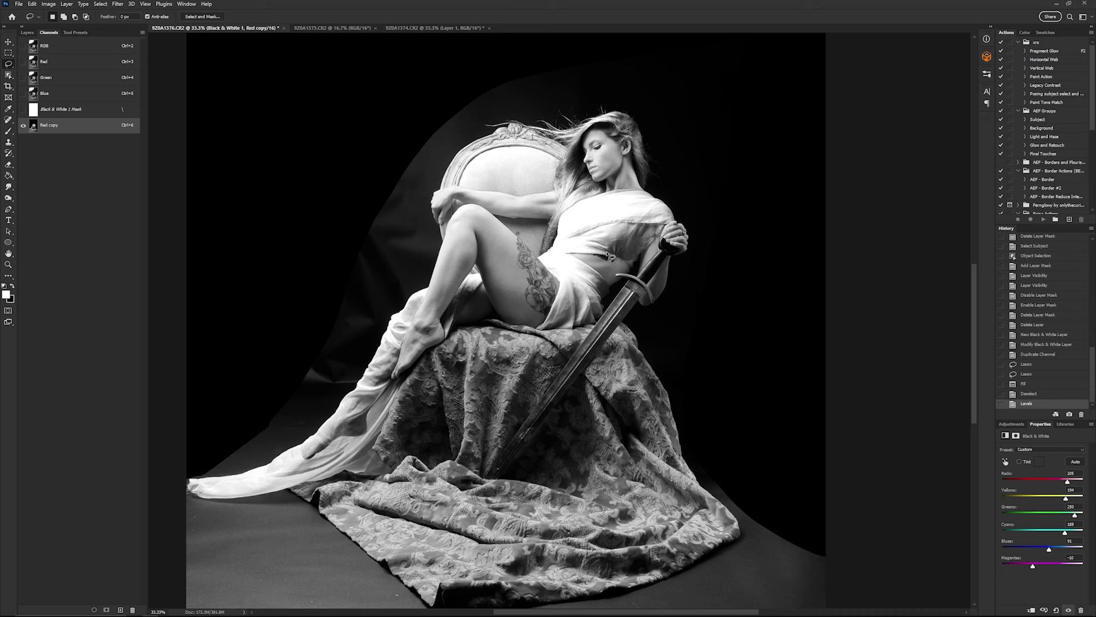
Step: Begin a lasso selection outlining the floor at the bottom of the image
key("ctrl+minus")
key("ctrl+minus")
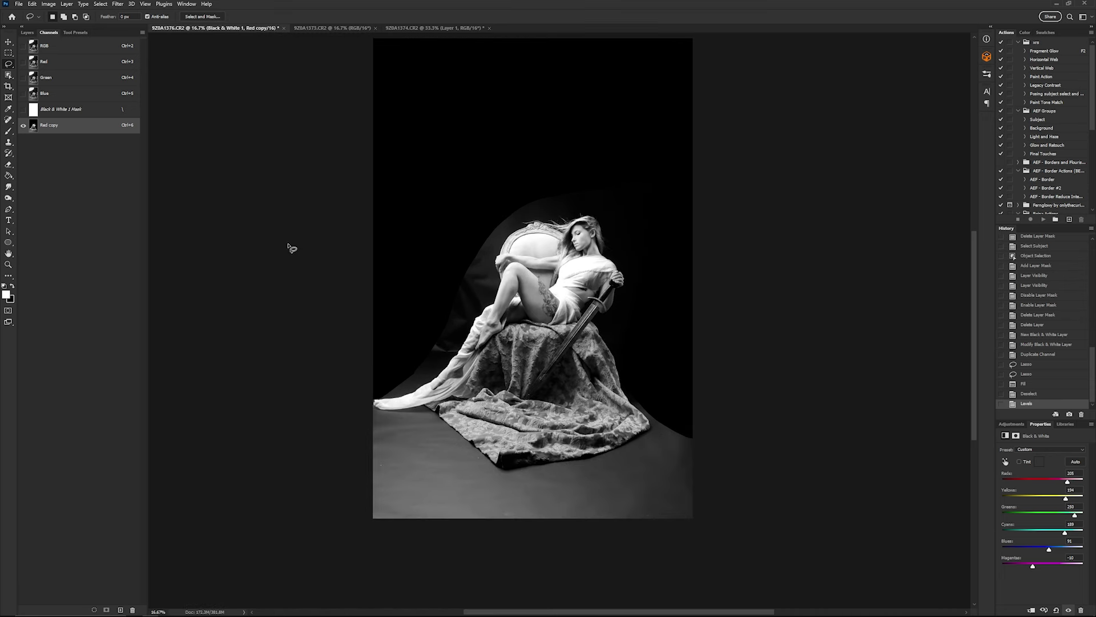
key("v")
scroll(291, 248, "up", 2)
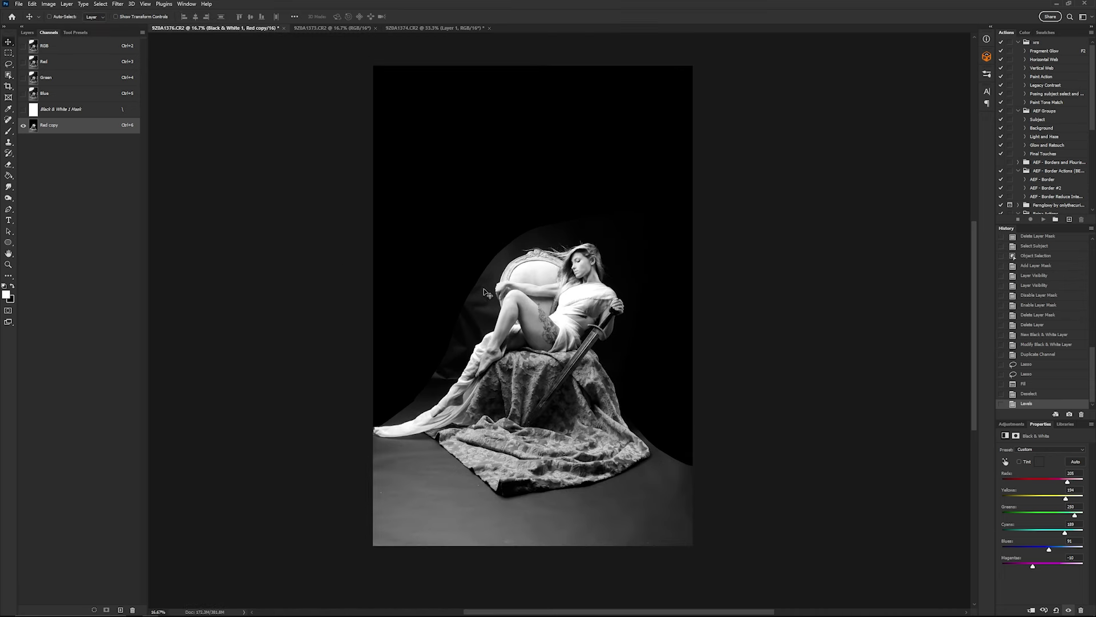
left_click(10, 65)
mouse_move(370, 461)
left_mouse_down()
mouse_move(551, 577)
mouse_move(664, 403)
left_mouse_up()
mouse_move(630, 451)
left_mouse_down()
mouse_move(823, 477)
mouse_move(457, 447)
mouse_move(362, 461)
mouse_move(379, 519)
left_mouse_up()
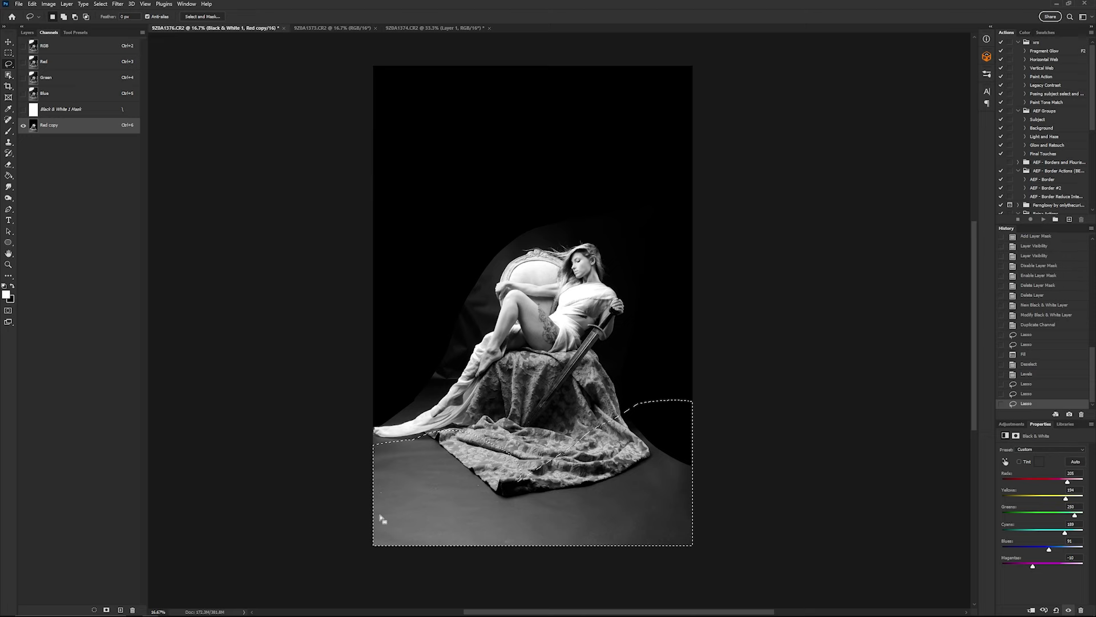
key("ctrl+m")
left_click_drag(859, 180, 880, 157)
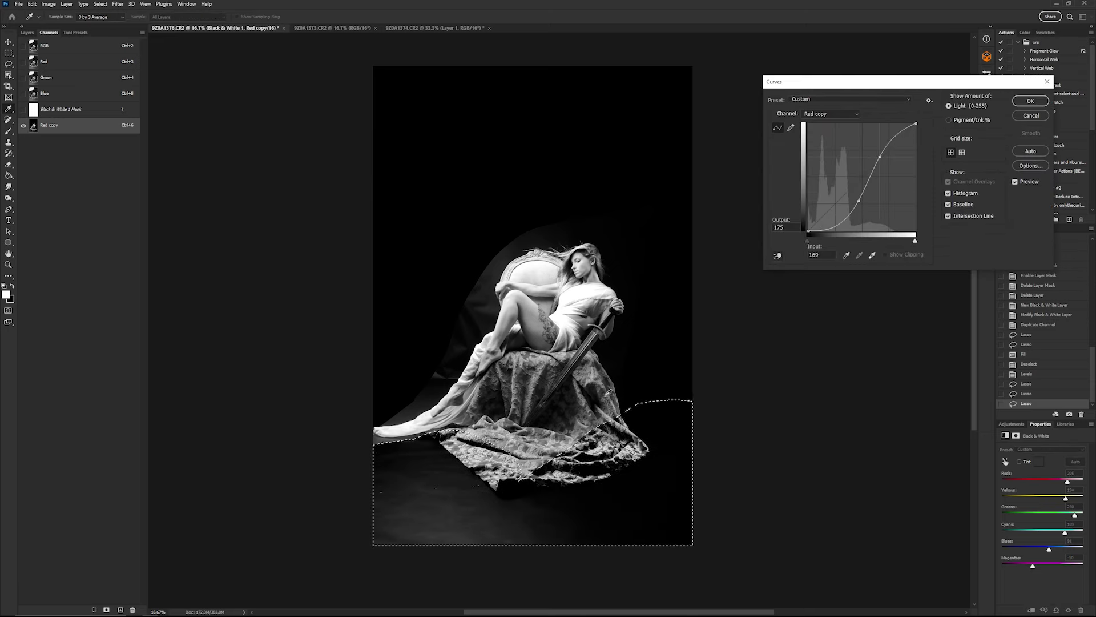
scroll(574, 436, "up", 4)
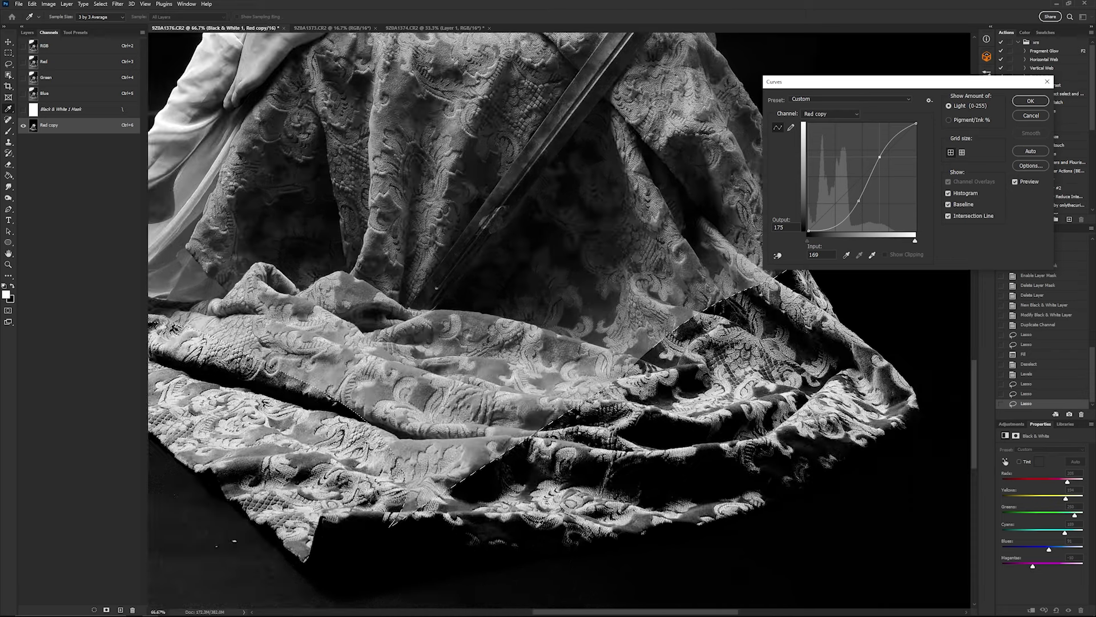
left_click(1030, 100)
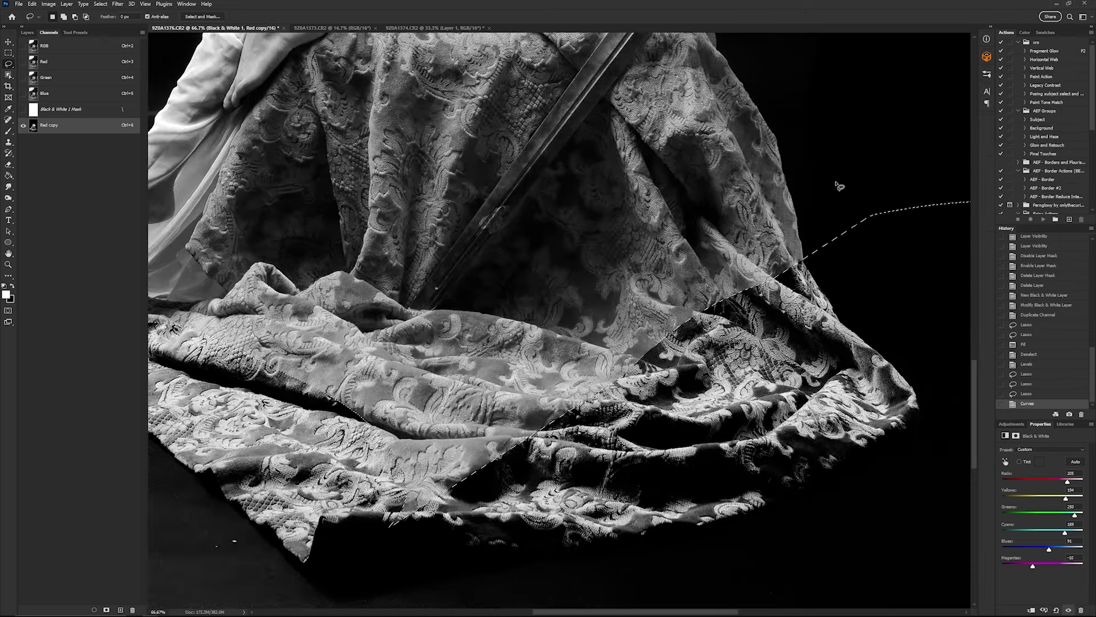
key("ctrl+d")
key("l")
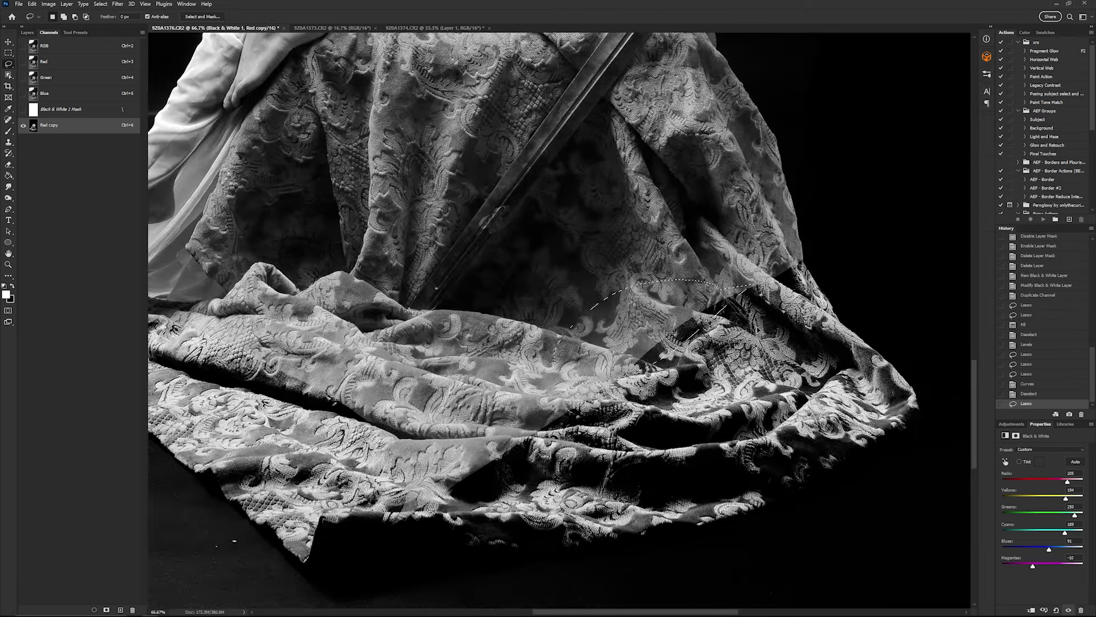
left_click(745, 293)
key("ctrl+alt+z")
key("ctrl+alt+z")
key("ctrl+alt+z")
key("ctrl+d")
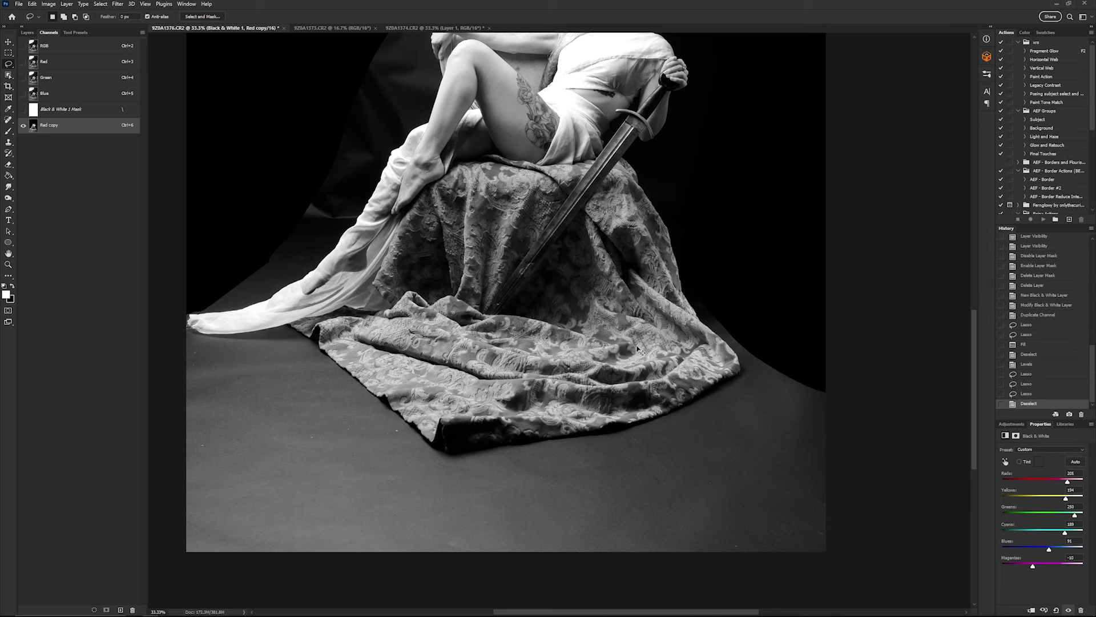
scroll(529, 369, "down", 3)
scroll(528, 368, "up", 3)
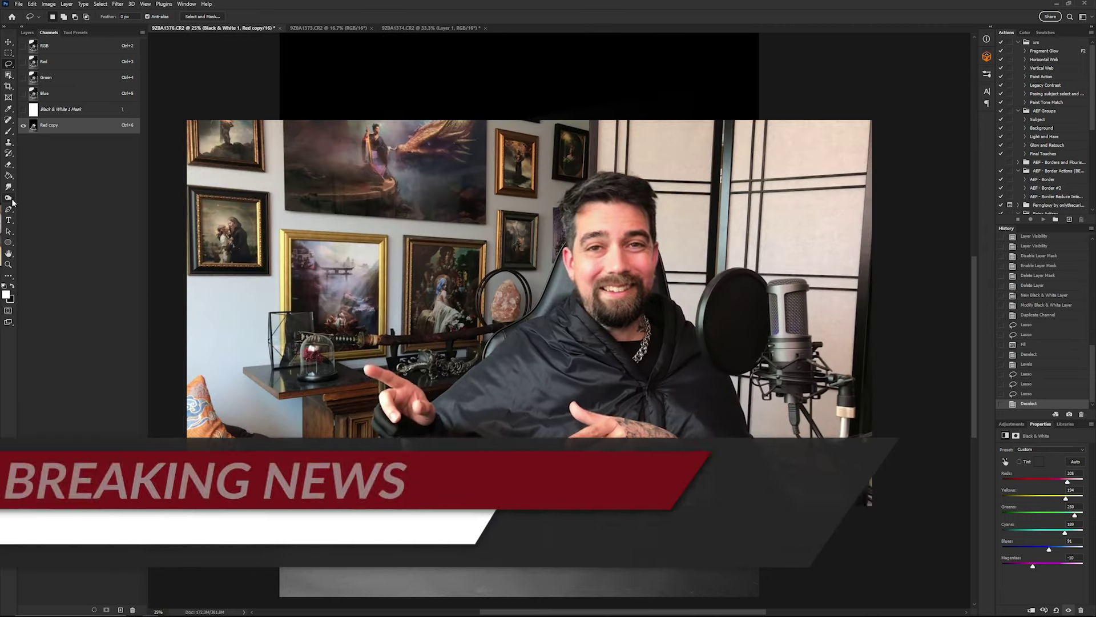
Step: Dodge the grey chair ornament and the hair strands to white at 30% exposure
left_click(11, 200)
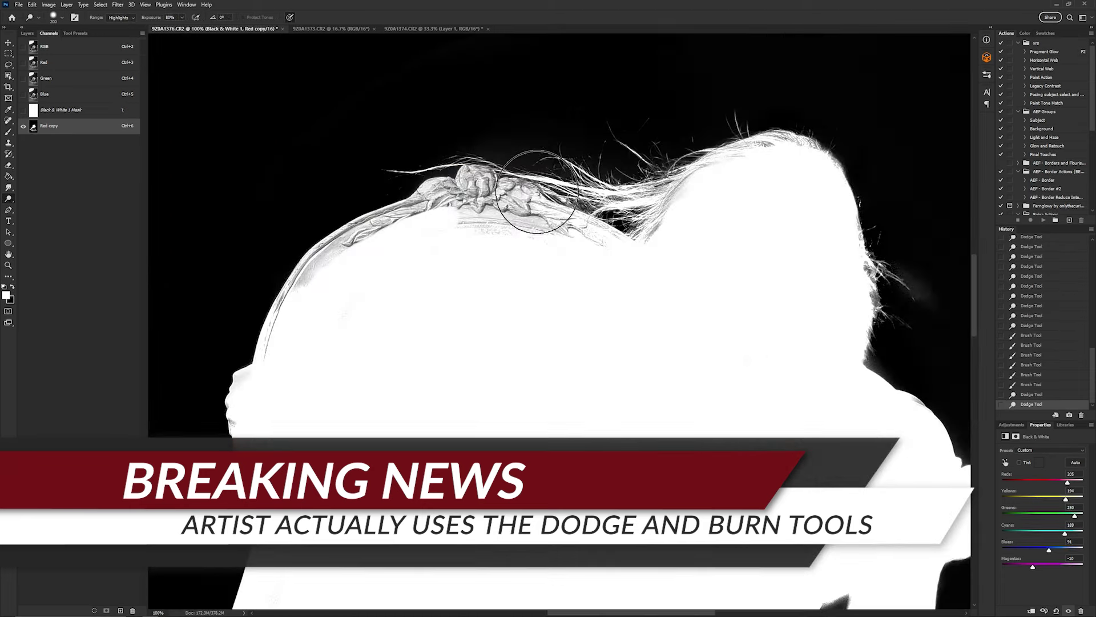
mouse_move(537, 192)
left_mouse_down()
mouse_move(607, 286)
mouse_move(491, 238)
mouse_move(564, 239)
mouse_move(566, 225)
mouse_move(496, 215)
mouse_move(472, 173)
mouse_move(507, 203)
mouse_move(693, 107)
left_mouse_up()
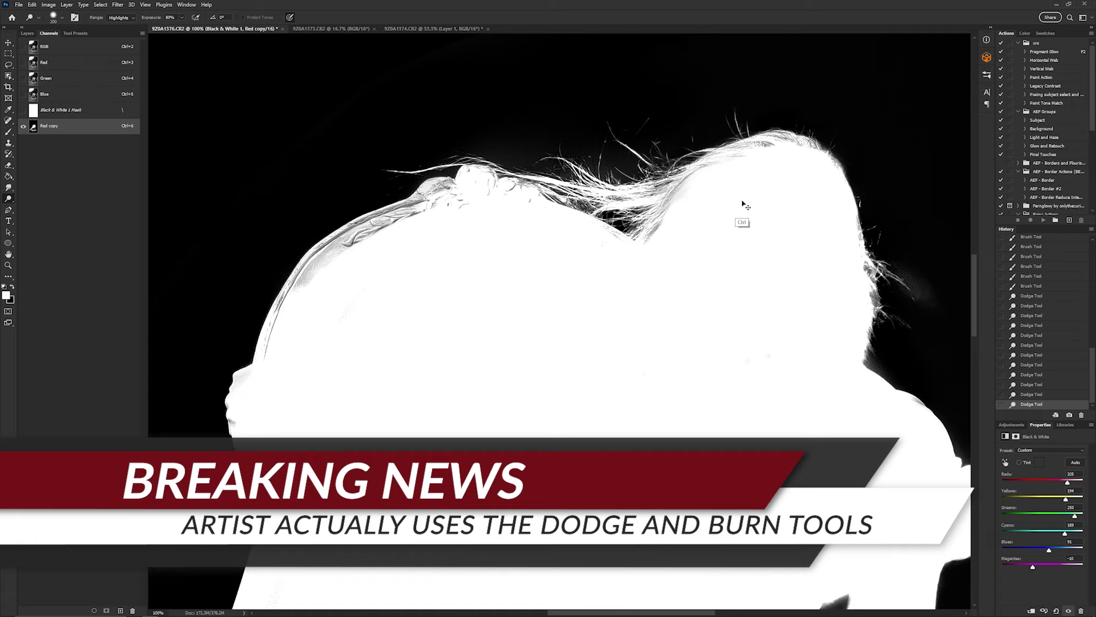
key("ctrl+z")
key("1")
key("3")
left_click_drag(628, 150, 644, 139)
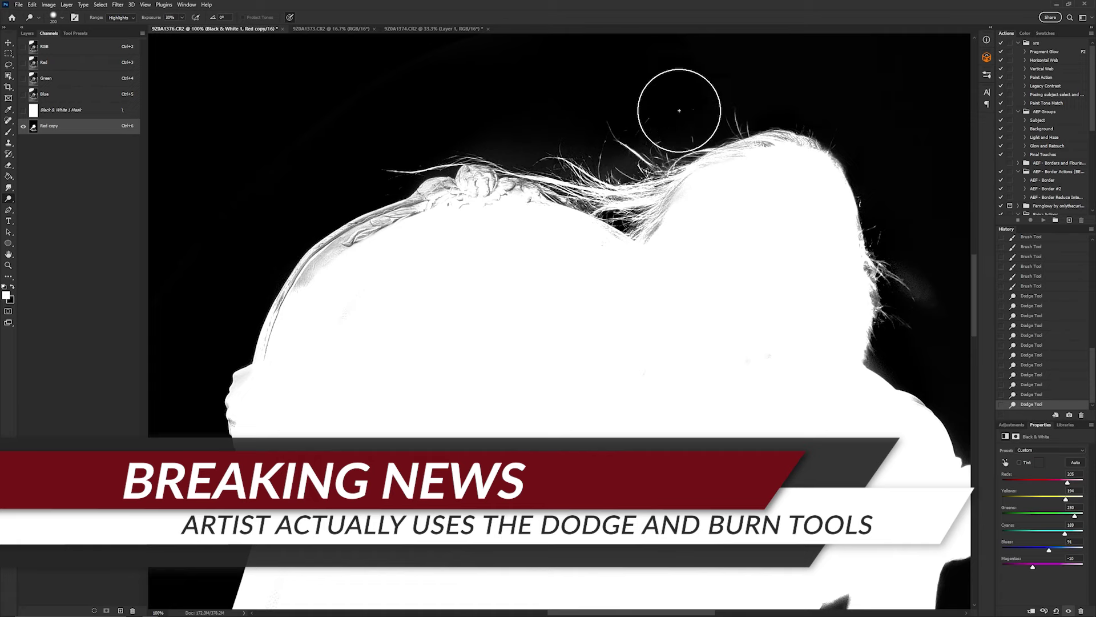
mouse_move(796, 196)
left_mouse_down()
mouse_move(812, 180)
mouse_move(761, 161)
mouse_move(758, 149)
mouse_move(805, 151)
mouse_move(818, 244)
left_mouse_up()
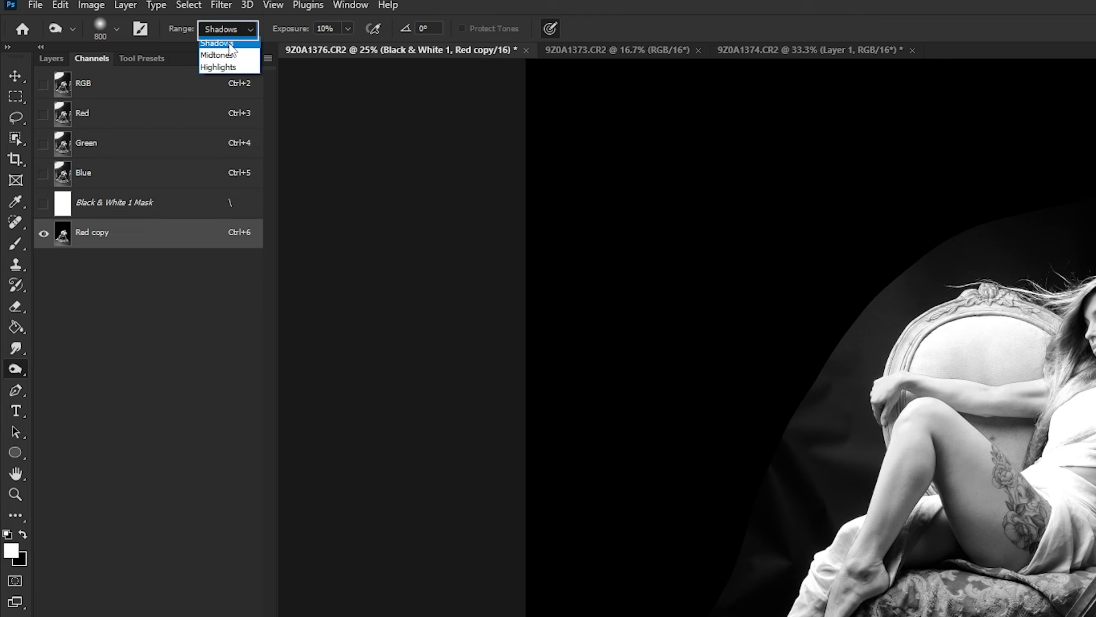
left_click(24, 368)
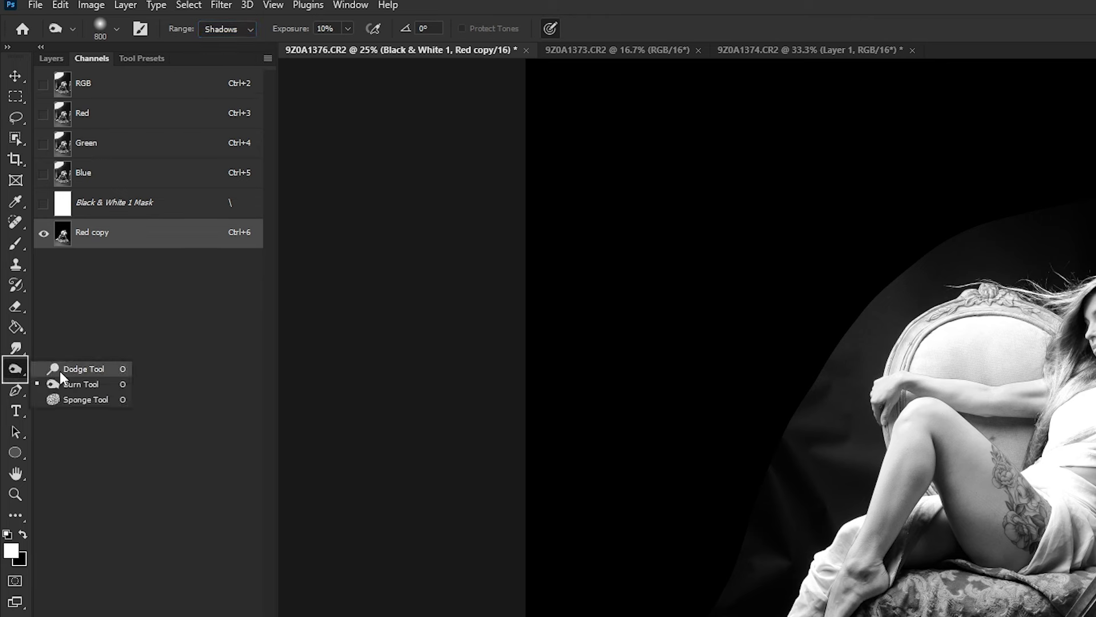
left_click(60, 370)
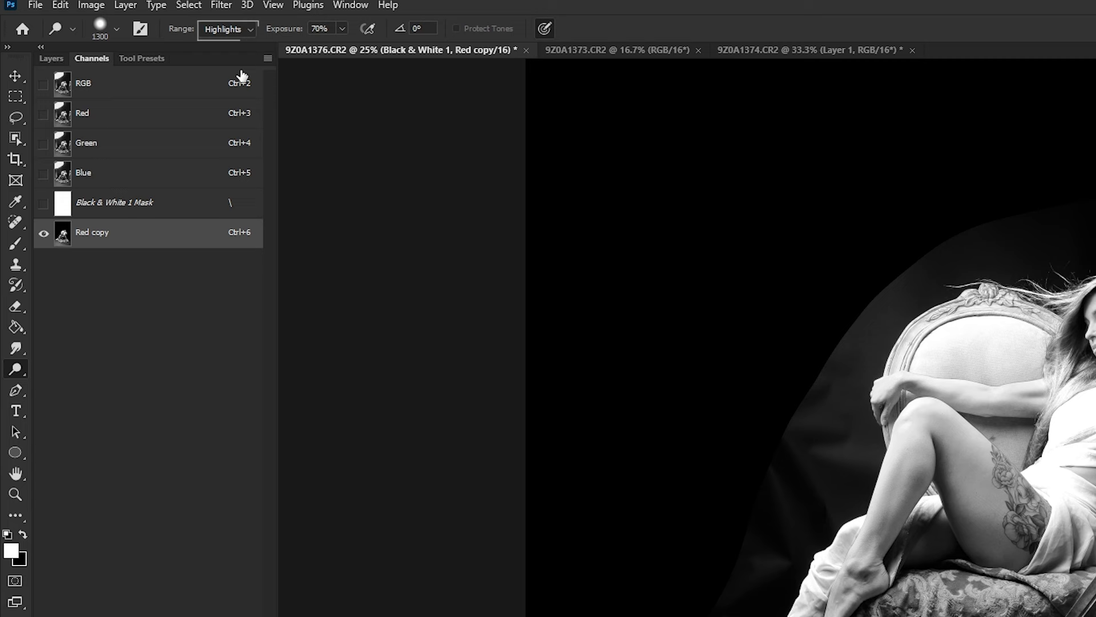
left_click(246, 30)
left_click(231, 68)
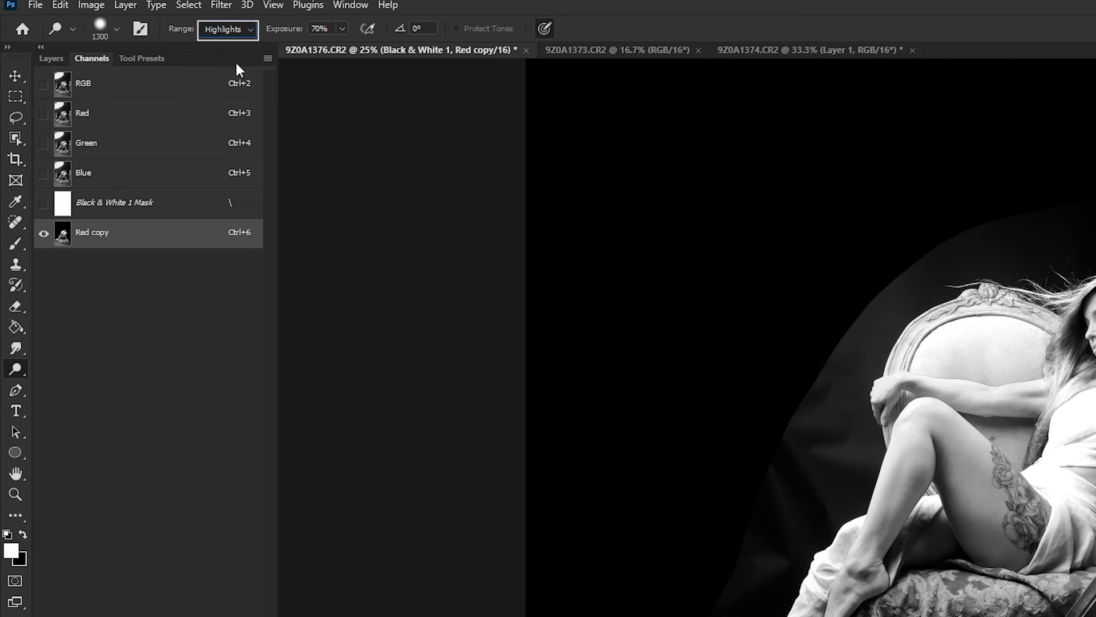
right_click(15, 369)
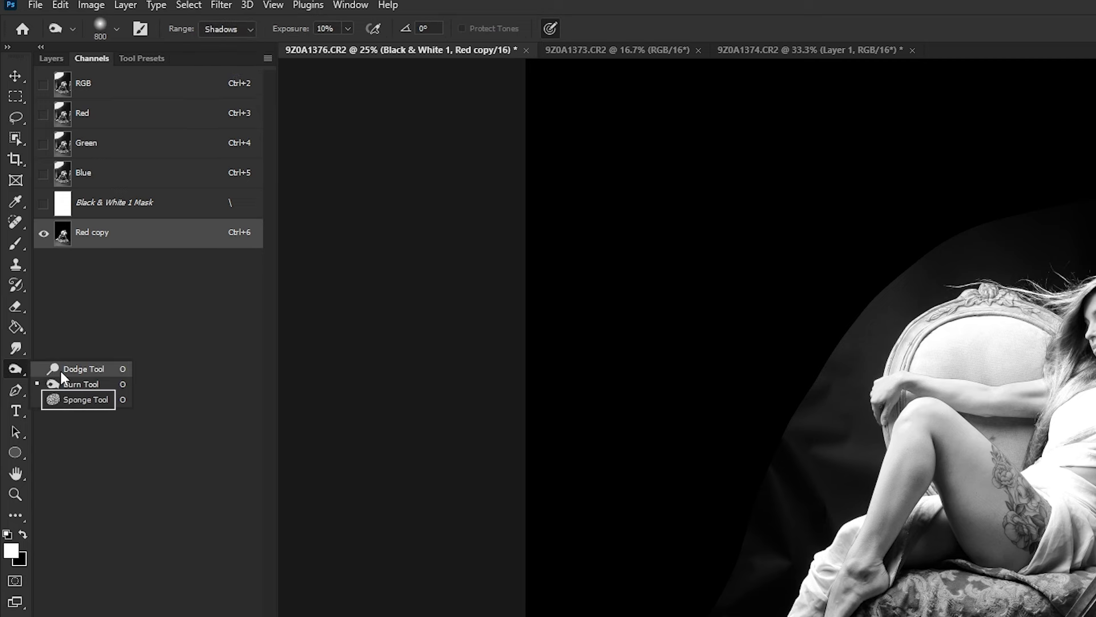
key("Escape")
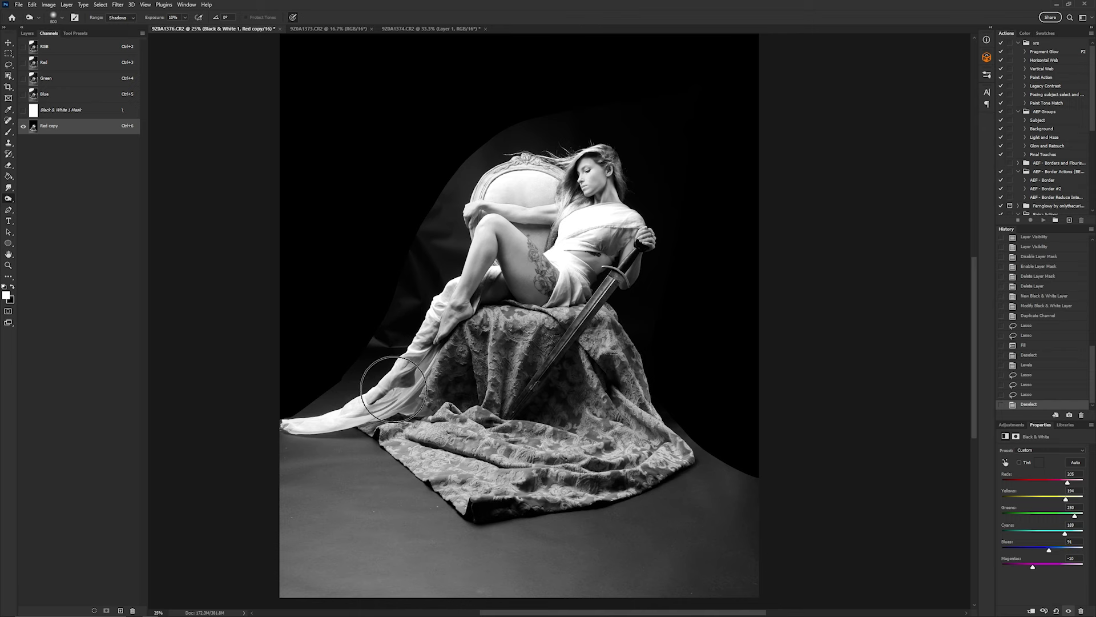
Step: Burn the floor and backdrop left of the fabric, undoing the stray stroke over the chair top
scroll(359, 436, "down", 3)
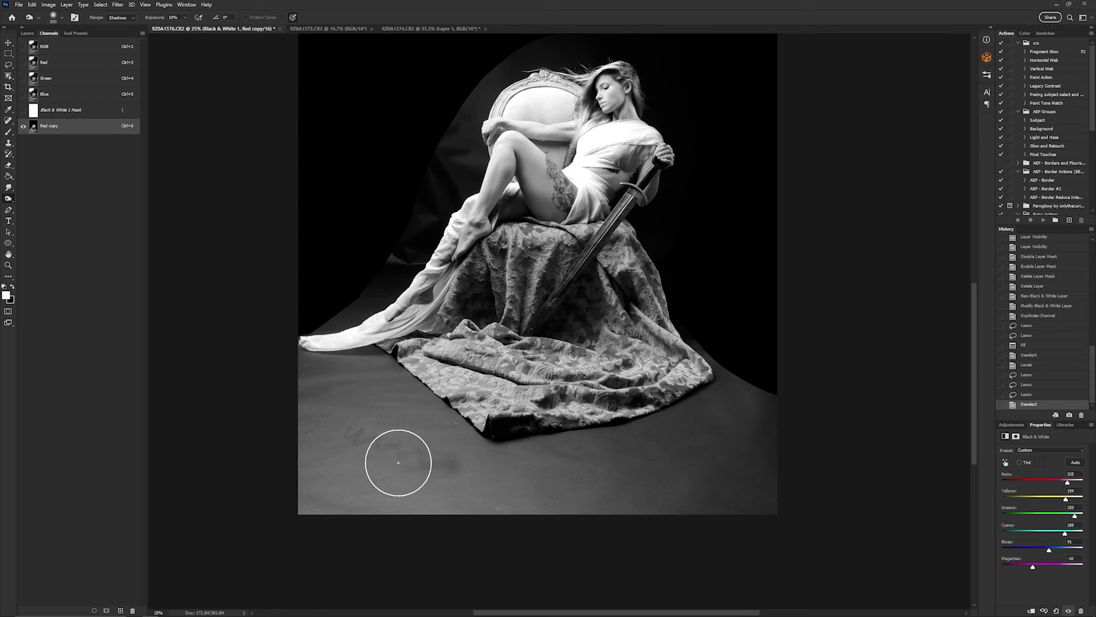
mouse_move(397, 462)
left_mouse_down()
mouse_move(377, 427)
mouse_move(461, 456)
mouse_move(468, 476)
mouse_move(346, 446)
mouse_move(334, 388)
mouse_move(337, 426)
mouse_move(419, 474)
mouse_move(556, 478)
left_mouse_up()
key("6")
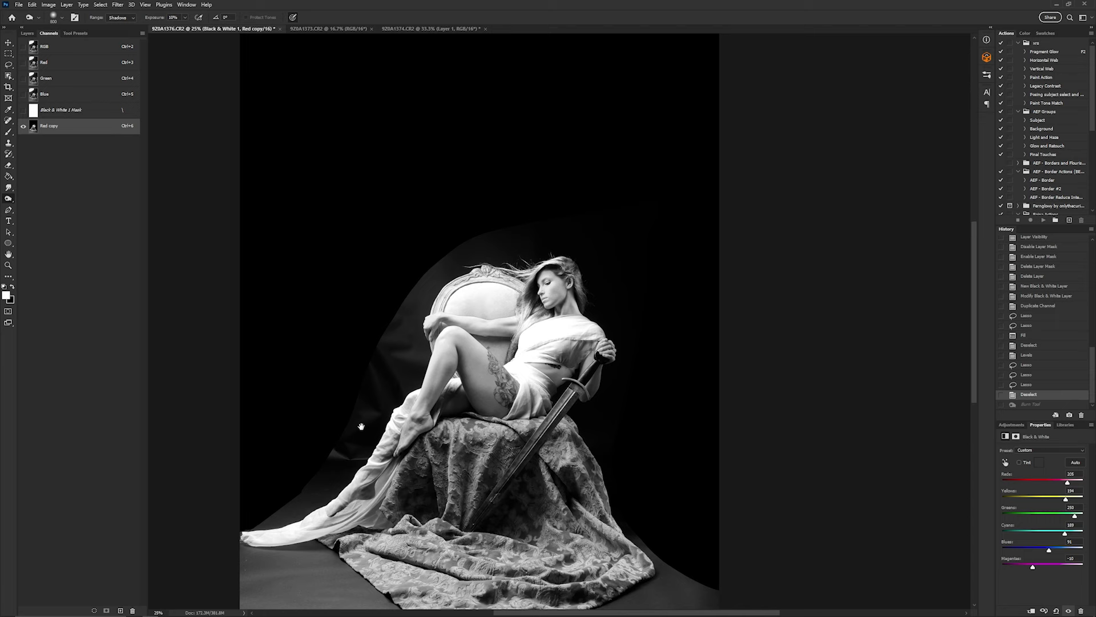
left_click_drag(361, 427, 332, 379)
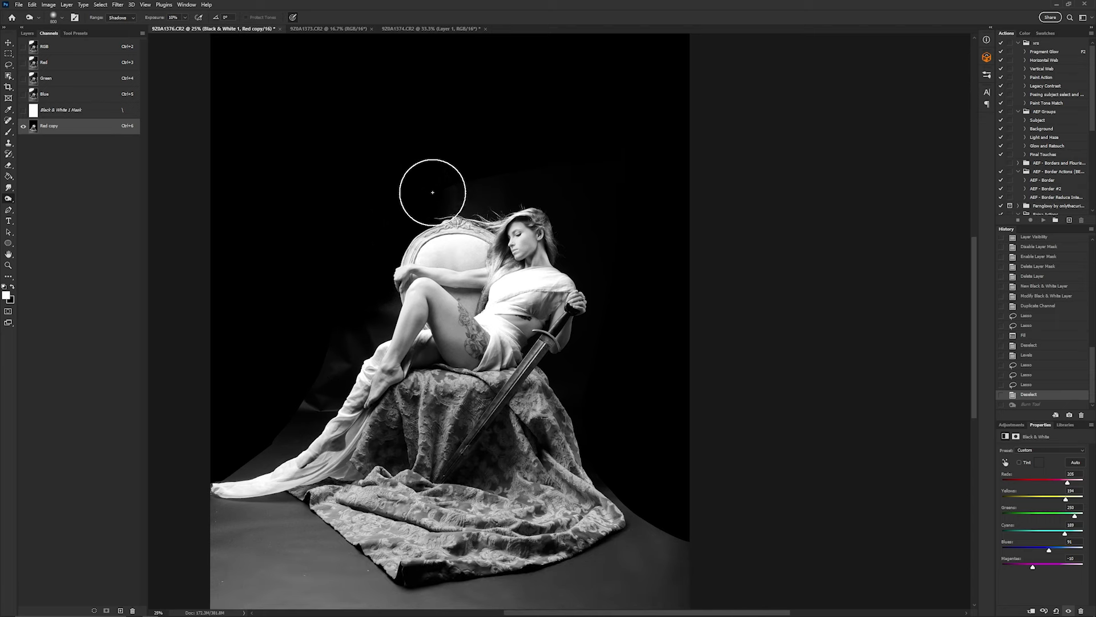
mouse_move(433, 192)
left_mouse_down()
mouse_move(376, 261)
mouse_move(390, 313)
mouse_move(309, 420)
mouse_move(261, 465)
mouse_move(204, 481)
mouse_move(220, 520)
mouse_move(310, 526)
mouse_move(348, 550)
mouse_move(342, 474)
mouse_move(351, 473)
mouse_move(330, 482)
mouse_move(402, 443)
mouse_move(292, 459)
mouse_move(474, 378)
left_mouse_up()
key("5")
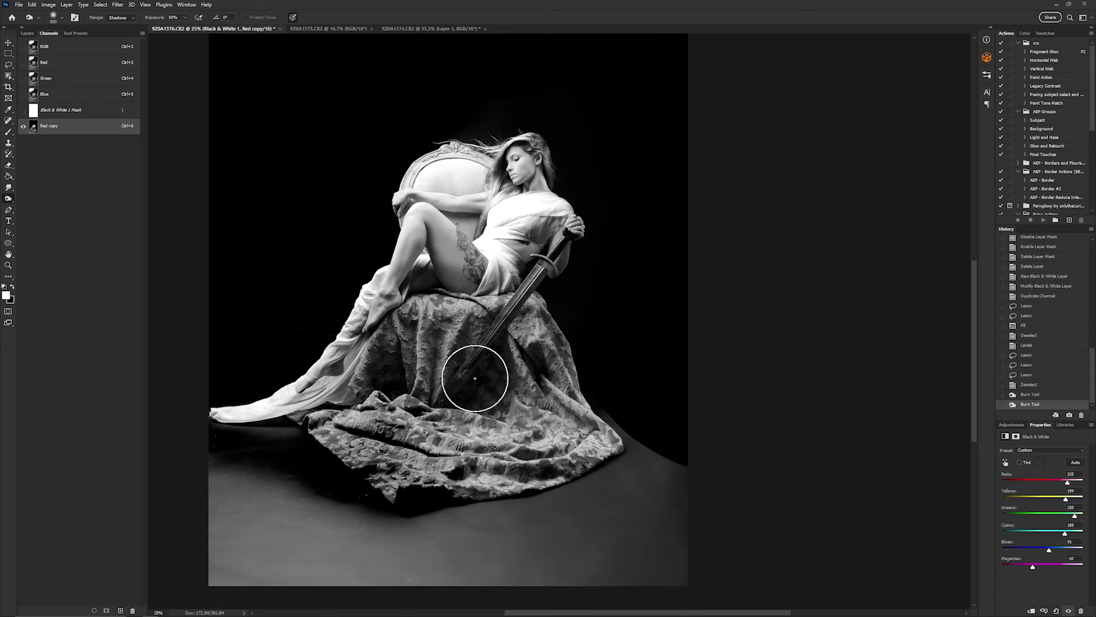
left_click_drag(516, 166, 480, 155)
key("ctrl+z")
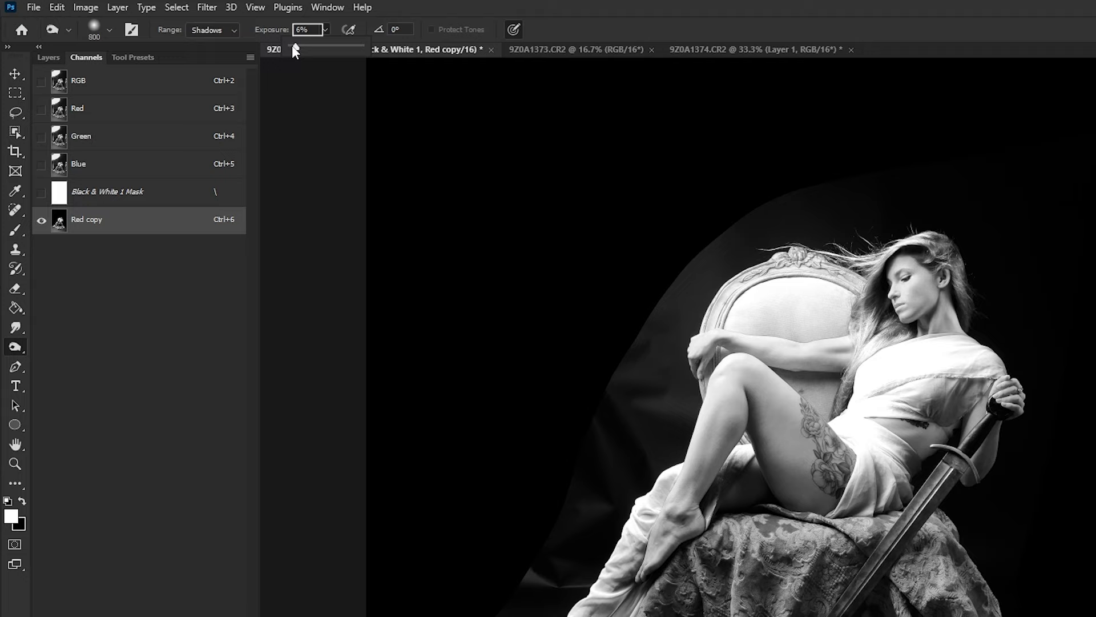
Step: Burn the background above the head and chair, the grey arc and left of the leg at 3%
left_click_drag(294, 42, 295, 42)
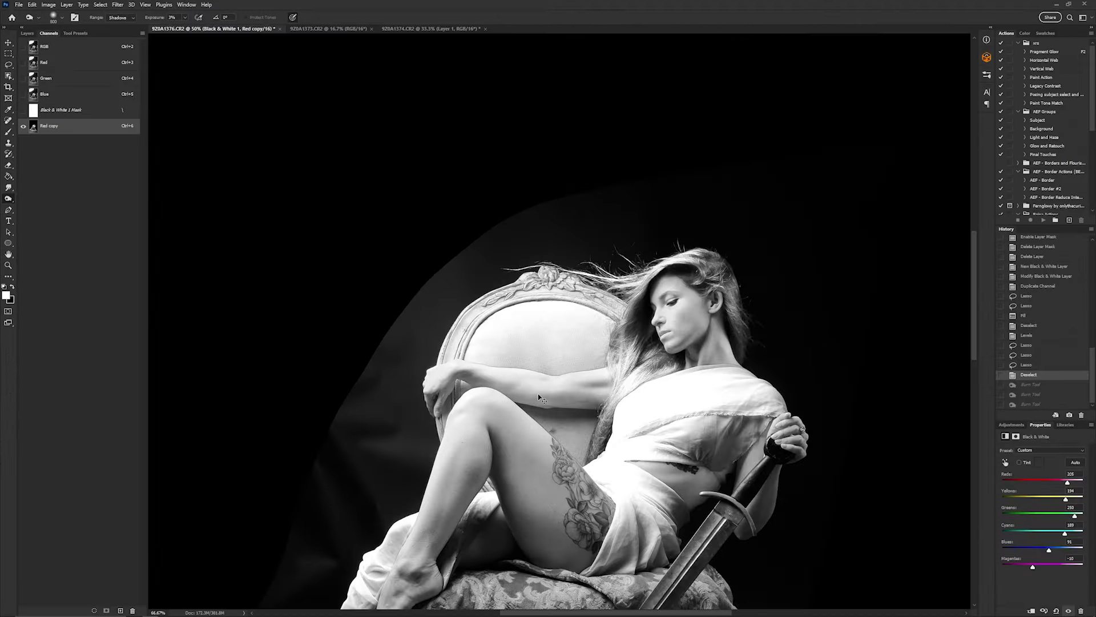
scroll(809, 550, "up", 2)
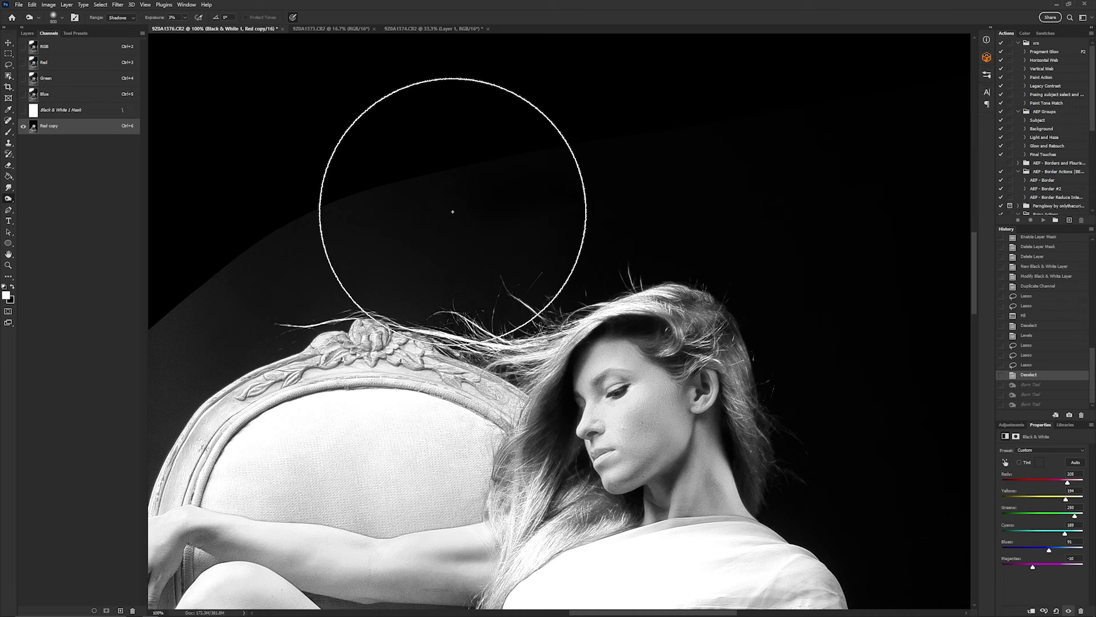
left_click_drag(399, 250, 269, 269)
key("bracketleft")
key("bracketleft")
key("bracketleft")
key("bracketleft")
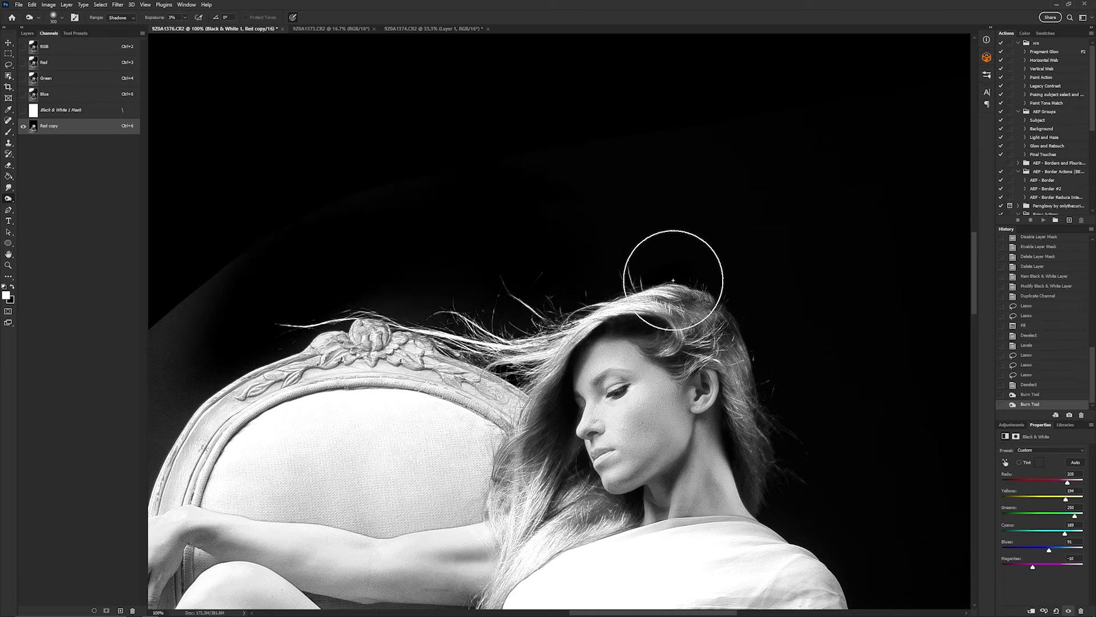
scroll(673, 280, "down", 1)
left_click_drag(661, 379, 641, 103)
scroll(641, 102, "up", 1)
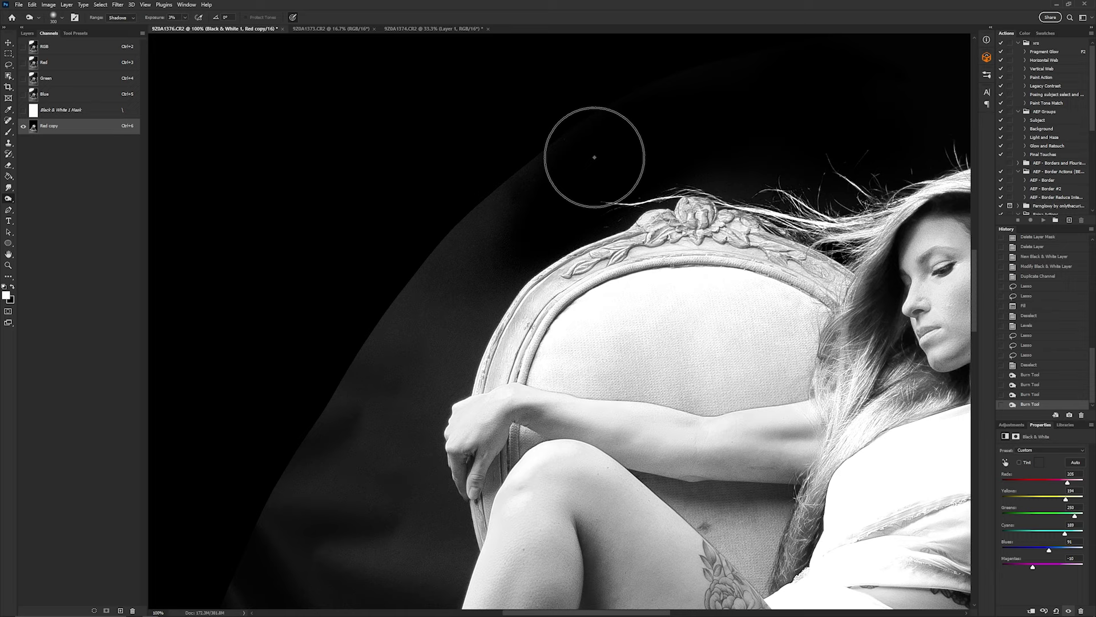
mouse_move(594, 157)
left_mouse_down()
mouse_move(485, 291)
mouse_move(416, 453)
mouse_move(392, 269)
mouse_move(537, 283)
mouse_move(552, 97)
left_mouse_up()
mouse_move(391, 215)
left_mouse_down()
mouse_move(471, 302)
mouse_move(474, 399)
mouse_move(484, 333)
mouse_move(454, 459)
mouse_move(385, 379)
mouse_move(343, 288)
left_mouse_up()
Step: Burn the background beside the foot and under the lower fabric with a larger brush
scroll(391, 343, "down", 4)
scroll(404, 343, "left", 2)
key("bracketright")
key("bracketright")
key("bracketright")
key("bracketright")
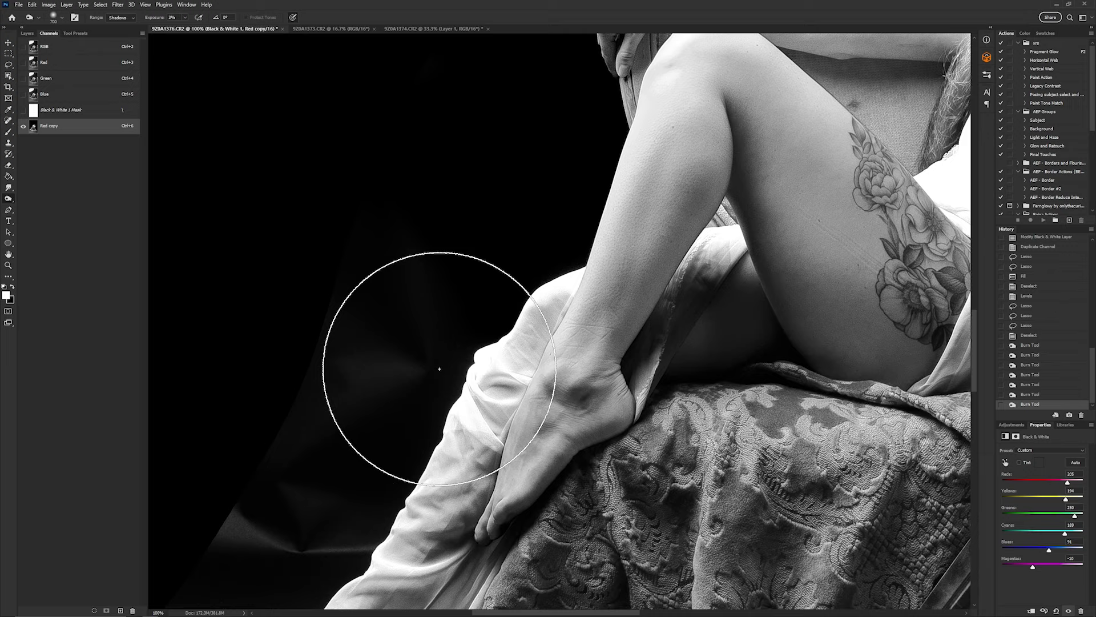
left_click_drag(439, 369, 308, 438)
scroll(413, 235, "down", 5)
scroll(413, 234, "left", 3)
mouse_move(414, 235)
left_mouse_down()
mouse_move(404, 234)
mouse_move(485, 282)
mouse_move(539, 250)
left_mouse_up()
left_click_drag(311, 440, 264, 465)
Step: Burn the floor under the fabric tip at 10%, then beside the lace at 3%
mouse_move(396, 406)
left_mouse_down()
mouse_move(564, 295)
mouse_move(662, 253)
left_mouse_up()
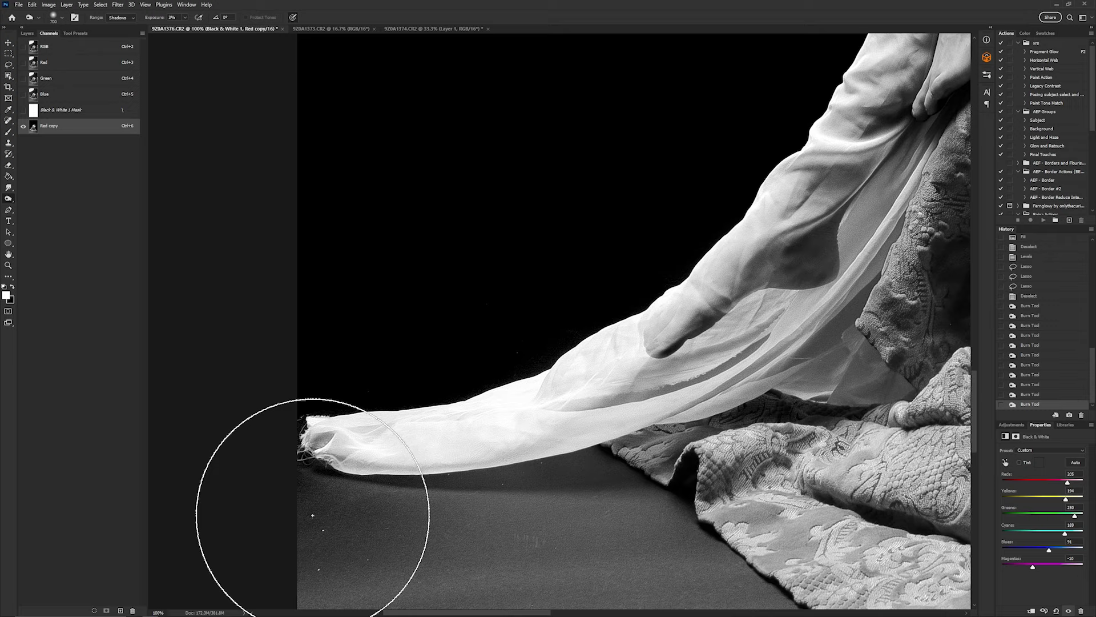
key("1")
mouse_move(313, 516)
left_mouse_down()
mouse_move(368, 502)
mouse_move(575, 526)
mouse_move(514, 465)
mouse_move(432, 424)
left_mouse_up()
key("0")
key("3")
left_click_drag(367, 465, 552, 438)
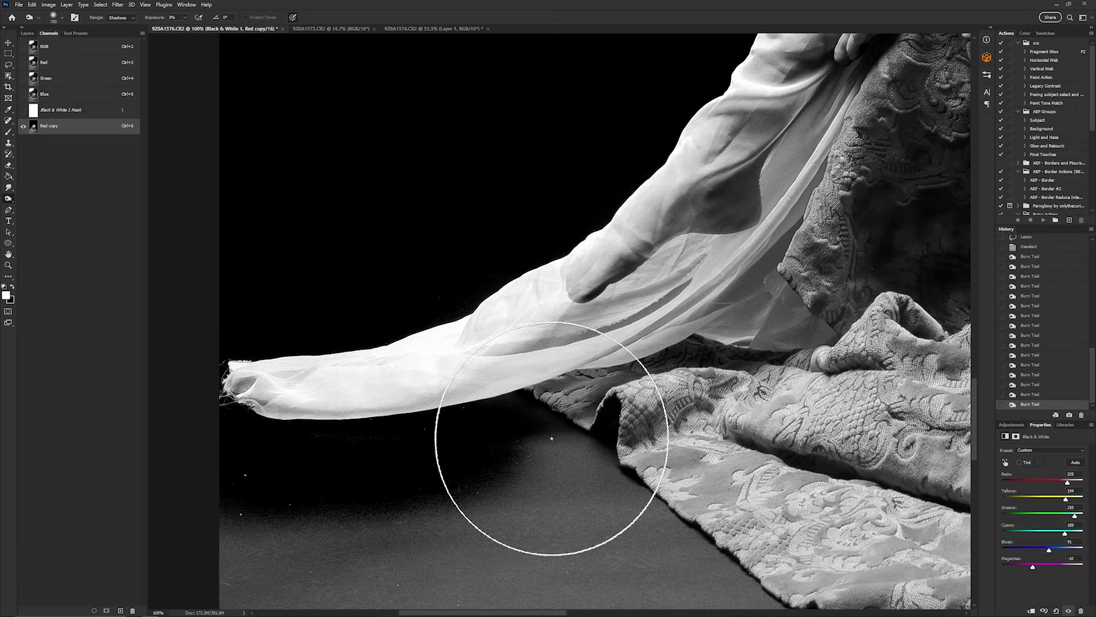
left_click_drag(590, 478, 483, 355)
Step: Burn the floor in one long 50% stroke, then return exposure to 3%
key("ctrl+minus")
key("ctrl+minus")
key("5")
mouse_move(451, 320)
left_mouse_down()
mouse_move(800, 539)
mouse_move(807, 392)
mouse_move(514, 397)
left_mouse_up()
left_click_drag(480, 348, 567, 417)
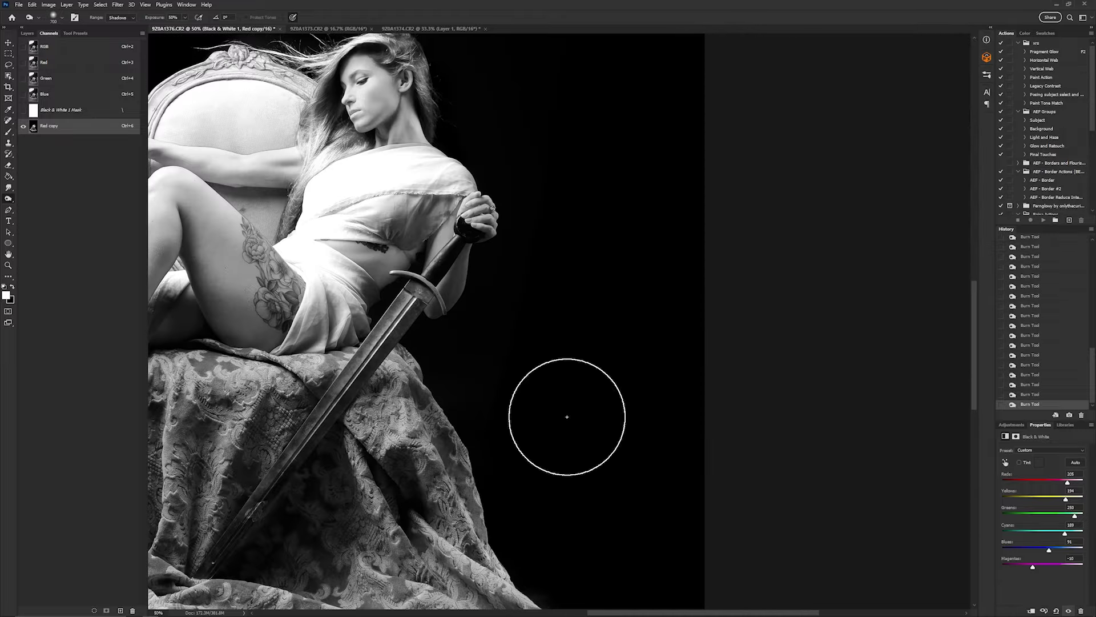
scroll(567, 417, "down", 5)
key("0")
key("3")
key("ctrl+plus")
key("ctrl+plus")
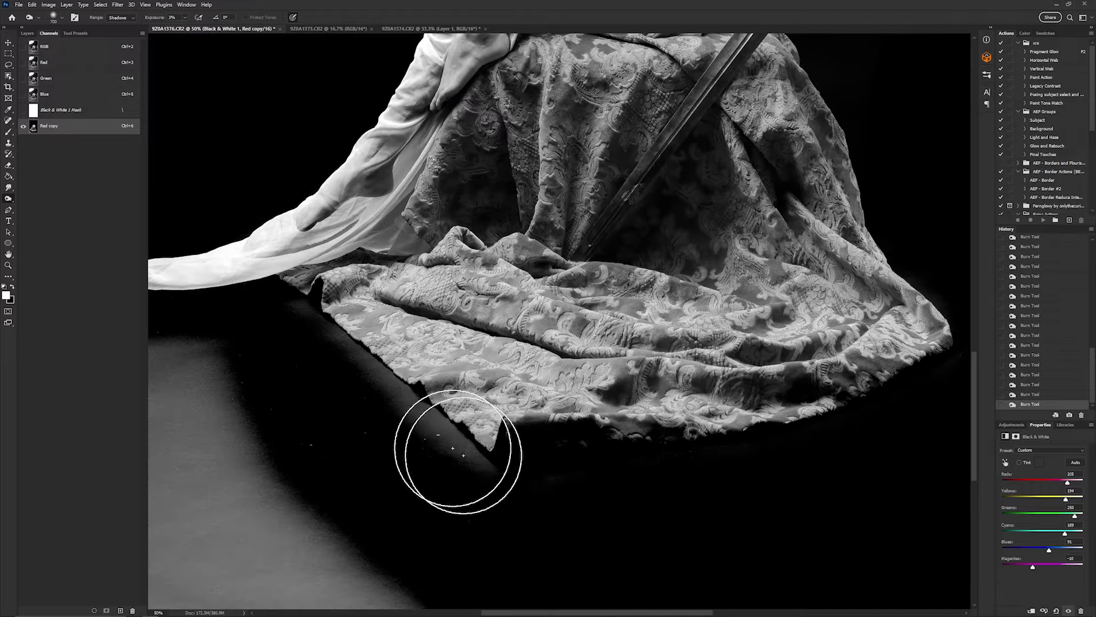
key("ctrl+minus")
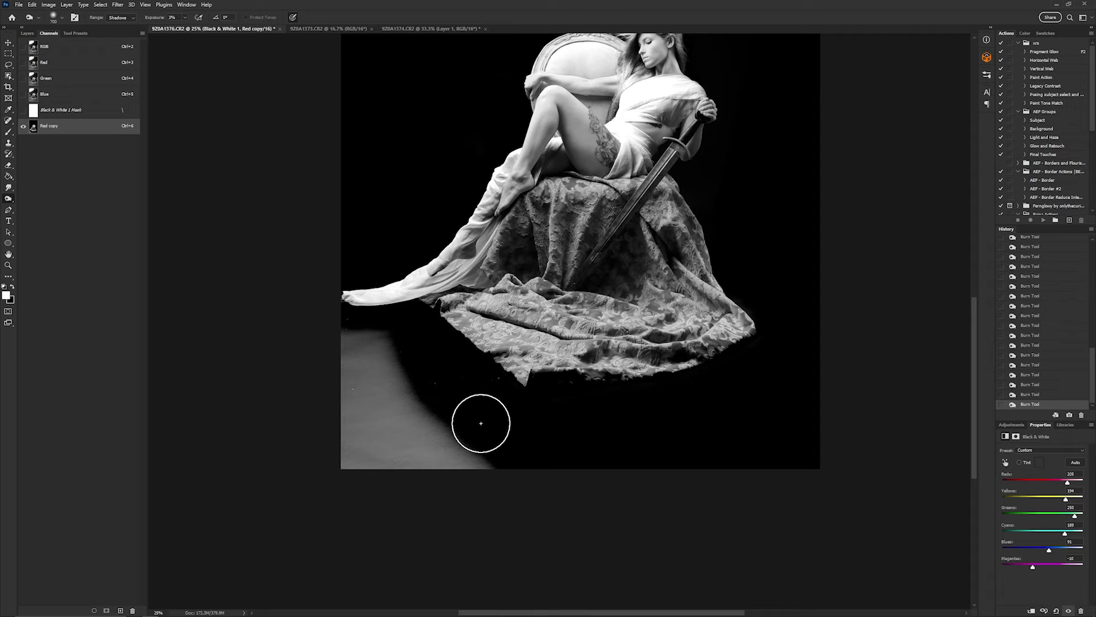
Step: Fill the grey lower-left floor with black and paint out leftover grey near the corner
left_click_drag(343, 312, 624, 465)
key("ctrl+BackSpace")
key("ctrl+d")
key("b")
key("x")
left_click_drag(350, 465, 342, 451)
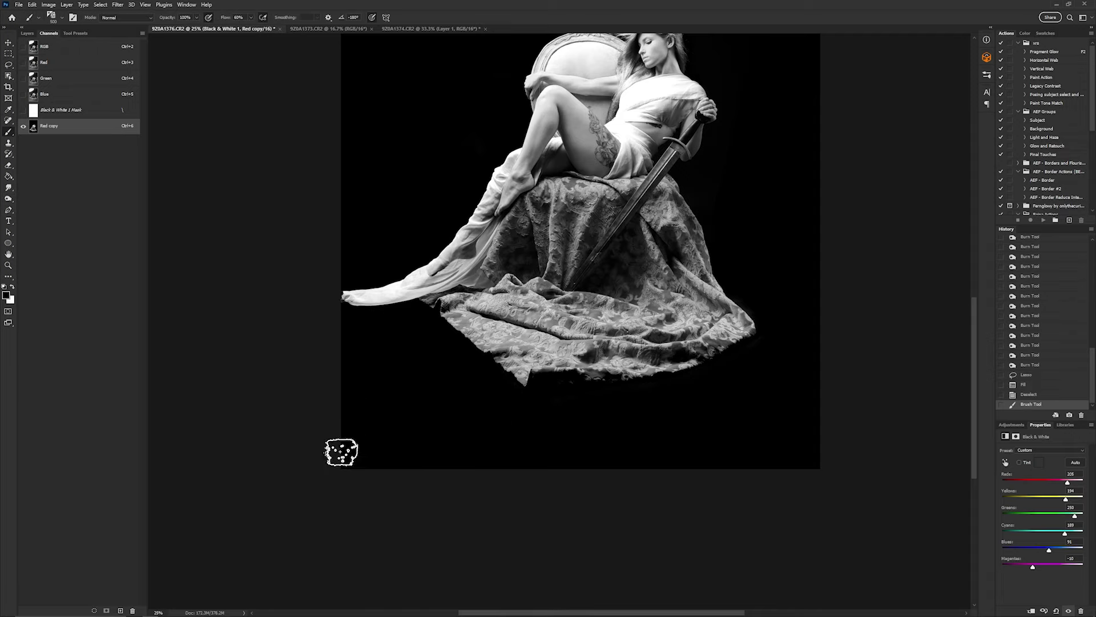
left_click_drag(614, 346, 602, 474)
Step: Dodge the translucent fabric from the foot up the lower leg toward white
key("ctrl+plus")
key("ctrl+plus")
key("ctrl+plus")
key("ctrl+plus")
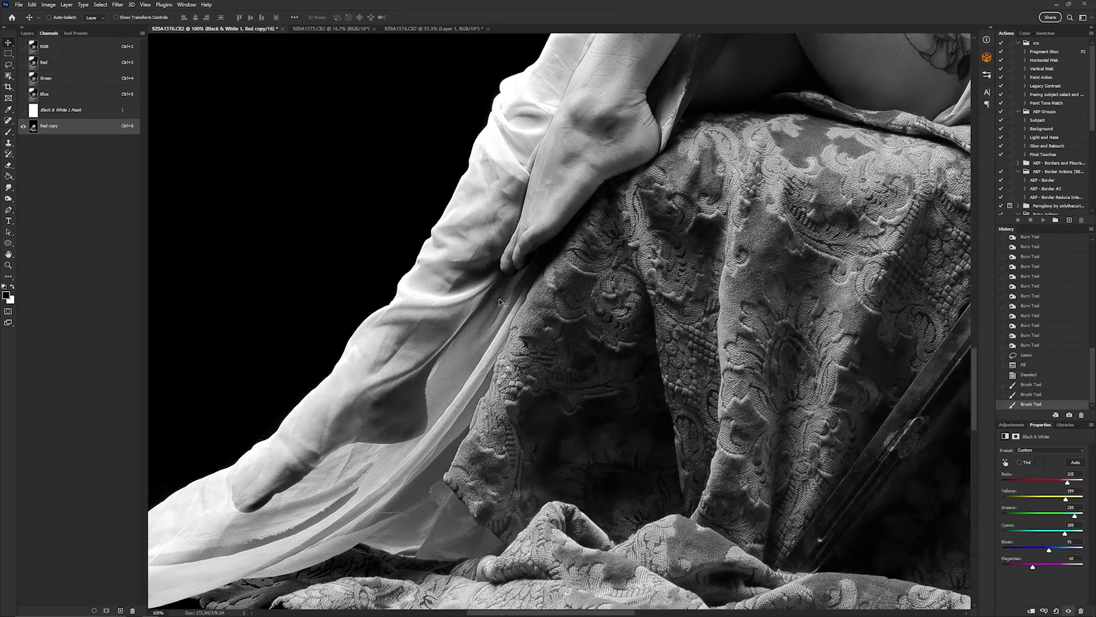
left_click(9, 198)
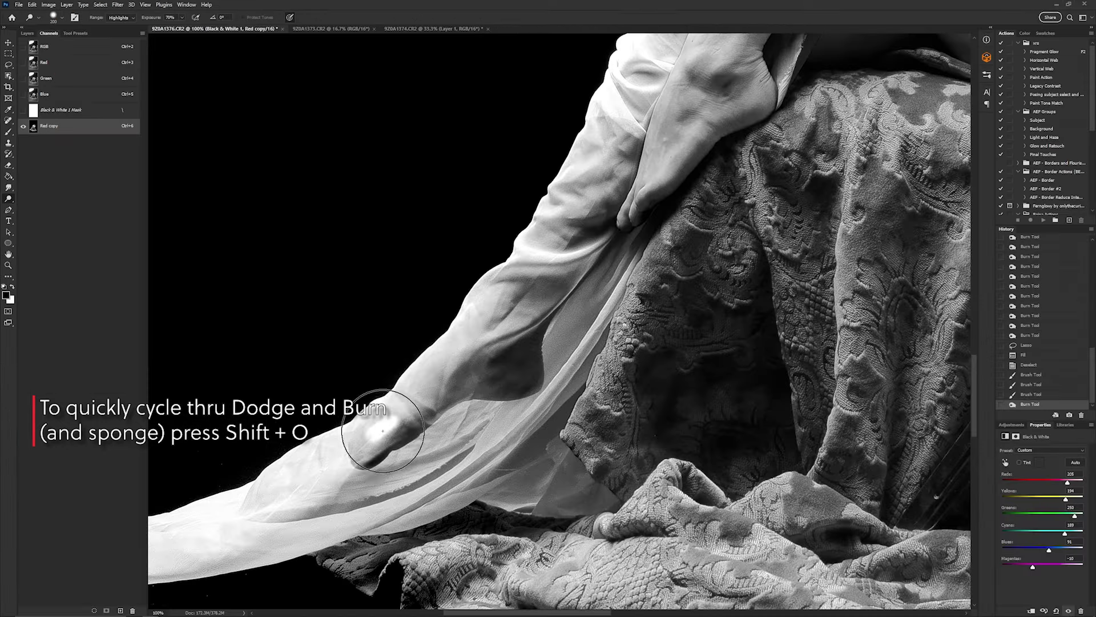
mouse_move(390, 439)
left_mouse_down()
mouse_move(419, 426)
mouse_move(396, 442)
left_mouse_up()
mouse_move(395, 442)
left_mouse_down()
mouse_move(360, 450)
mouse_move(389, 425)
mouse_move(430, 415)
mouse_move(468, 370)
mouse_move(477, 394)
mouse_move(527, 383)
mouse_move(516, 388)
mouse_move(526, 393)
mouse_move(502, 392)
mouse_move(542, 382)
mouse_move(522, 364)
mouse_move(518, 316)
mouse_move(522, 377)
mouse_move(543, 307)
mouse_move(558, 303)
mouse_move(537, 340)
mouse_move(554, 315)
mouse_move(562, 263)
mouse_move(546, 303)
left_mouse_up()
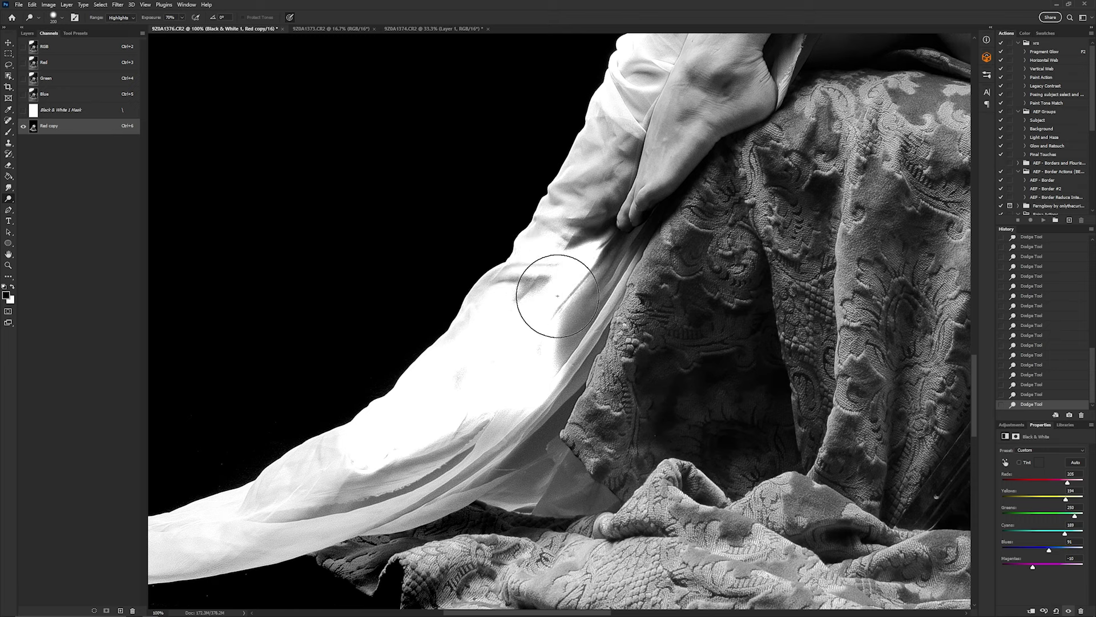
mouse_move(574, 266)
left_mouse_down()
mouse_move(641, 196)
mouse_move(635, 207)
left_mouse_up()
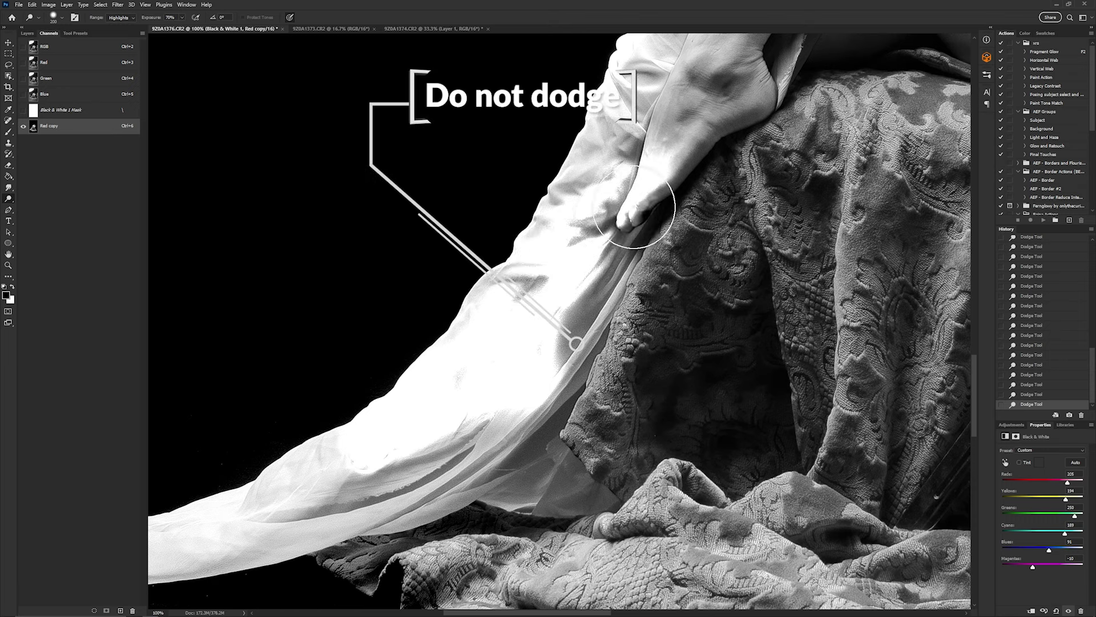
left_click_drag(580, 261, 543, 262)
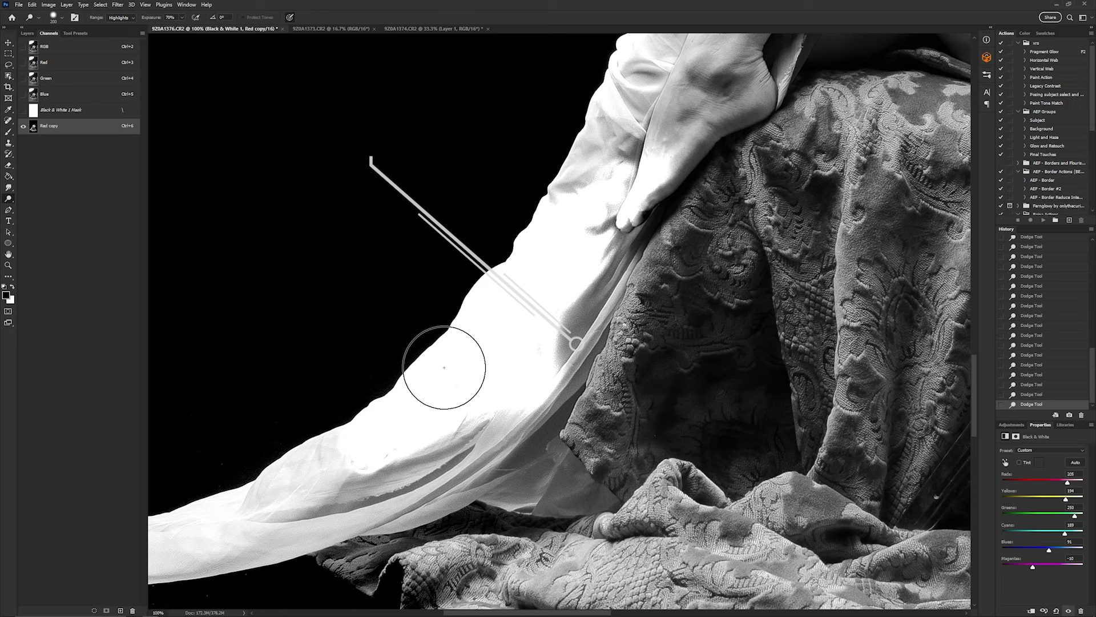
mouse_move(654, 164)
left_mouse_down()
mouse_move(466, 384)
mouse_move(465, 306)
mouse_move(465, 359)
mouse_move(480, 372)
mouse_move(489, 313)
mouse_move(567, 305)
left_mouse_up()
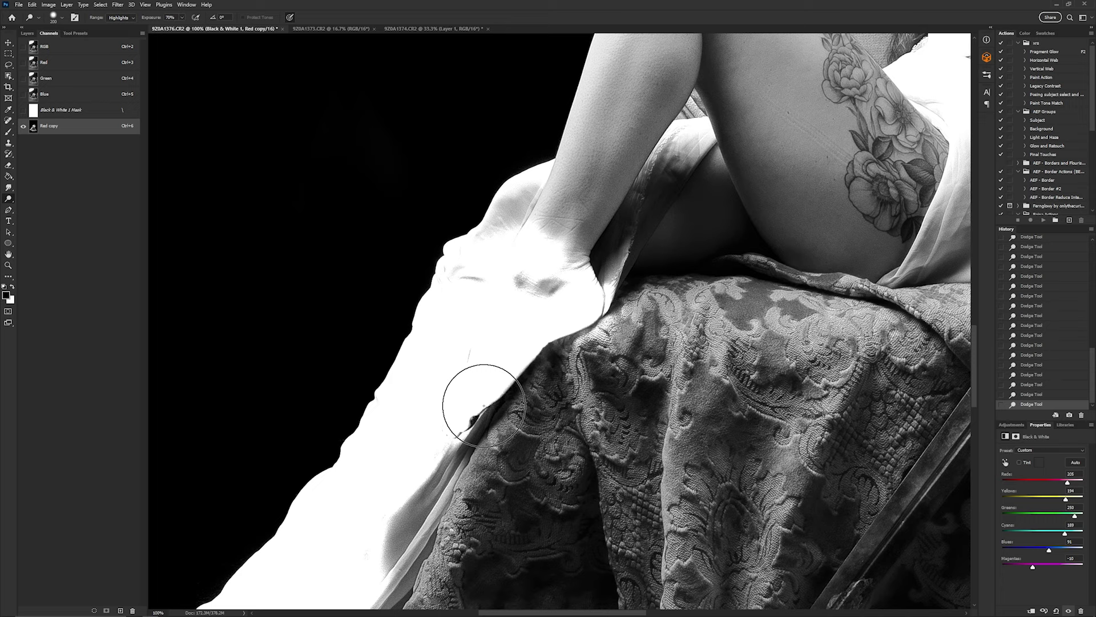
Step: Brush solid white over the foot, the fabric edge and the thigh in the Red copy channel
key("b")
key("x")
mouse_move(491, 417)
left_mouse_down()
mouse_move(628, 340)
mouse_move(508, 427)
mouse_move(656, 343)
mouse_move(543, 199)
mouse_move(569, 359)
left_mouse_up()
key("bracketright")
key("bracketright")
key("bracketright")
key("bracketright")
key("bracketright")
key("bracketright")
key("bracketright")
key("bracketright")
key("bracketleft")
key("bracketleft")
key("bracketleft")
key("bracketleft")
key("bracketleft")
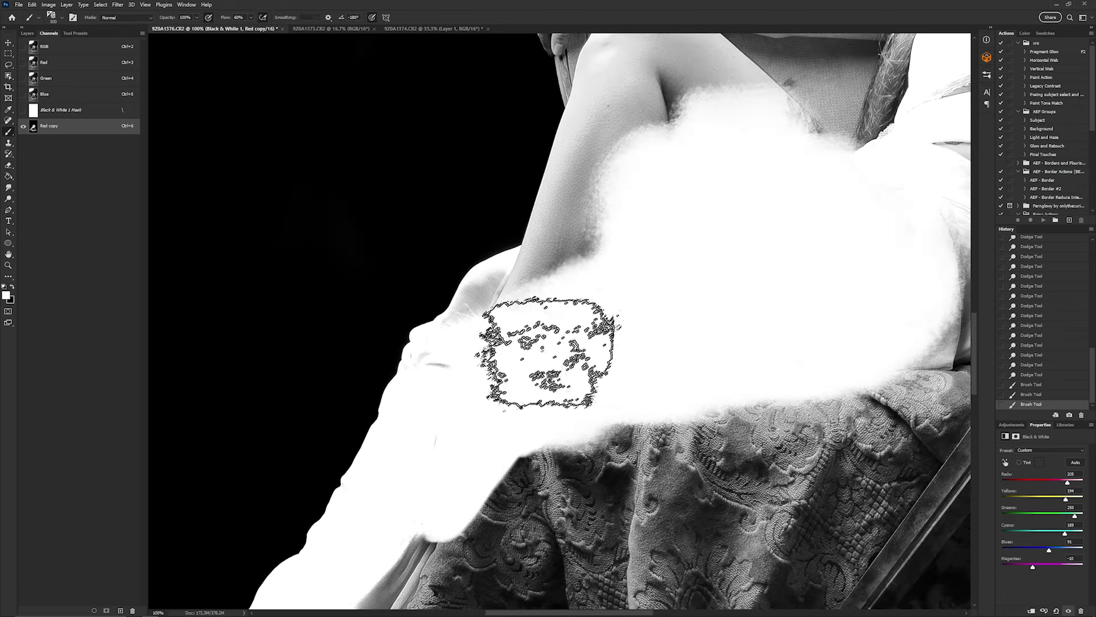
mouse_move(571, 189)
left_mouse_down()
mouse_move(575, 335)
mouse_move(521, 318)
mouse_move(785, 219)
mouse_move(543, 130)
mouse_move(453, 421)
mouse_move(477, 326)
left_mouse_up()
Step: Dodge the shoulder edge, hand, torso beside the sword, neck, chin and top of the head toward white
key("o")
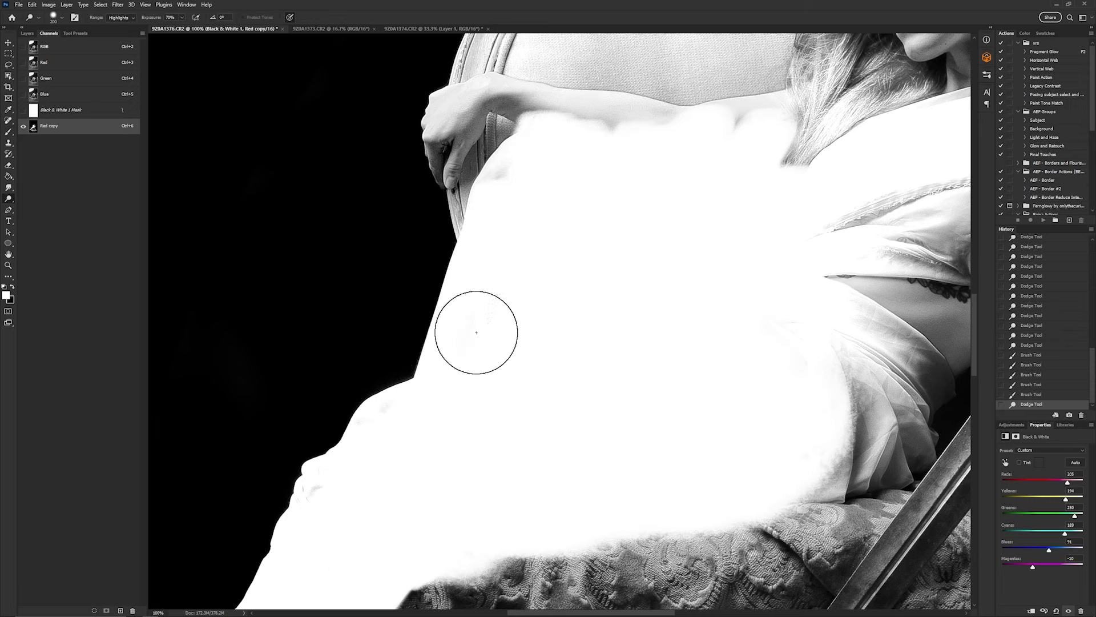
mouse_move(443, 137)
left_mouse_down()
mouse_move(392, 362)
mouse_move(440, 360)
mouse_move(666, 274)
mouse_move(775, 340)
left_mouse_up()
mouse_move(674, 445)
left_mouse_down()
mouse_move(733, 429)
mouse_move(727, 440)
mouse_move(703, 437)
mouse_move(680, 379)
mouse_move(765, 393)
mouse_move(742, 371)
mouse_move(468, 360)
left_mouse_up()
mouse_move(673, 309)
left_mouse_down()
mouse_move(691, 351)
mouse_move(639, 281)
mouse_move(640, 299)
mouse_move(653, 236)
mouse_move(615, 212)
left_mouse_up()
mouse_move(477, 221)
left_mouse_down()
mouse_move(529, 387)
mouse_move(615, 374)
mouse_move(599, 257)
mouse_move(499, 349)
mouse_move(477, 269)
mouse_move(502, 183)
mouse_move(538, 306)
mouse_move(594, 176)
left_mouse_up()
key("b")
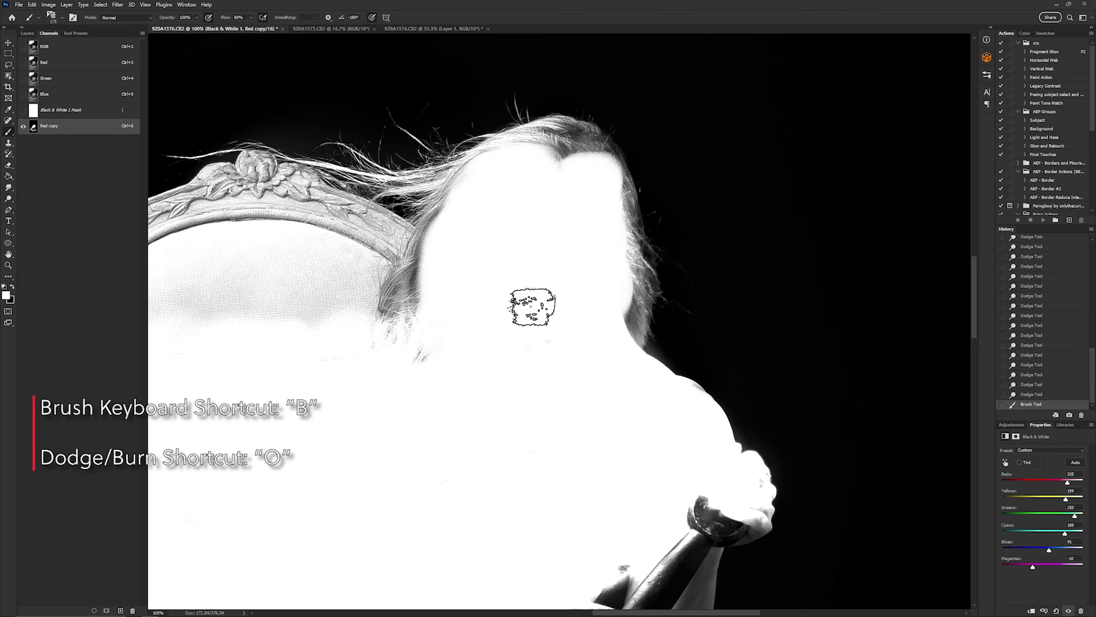
key("o")
mouse_move(534, 277)
left_mouse_down()
mouse_move(580, 179)
mouse_move(560, 145)
mouse_move(593, 161)
mouse_move(575, 152)
mouse_move(584, 135)
mouse_move(619, 212)
mouse_move(610, 150)
mouse_move(632, 187)
mouse_move(614, 149)
mouse_move(599, 149)
mouse_move(633, 193)
mouse_move(630, 305)
left_mouse_up()
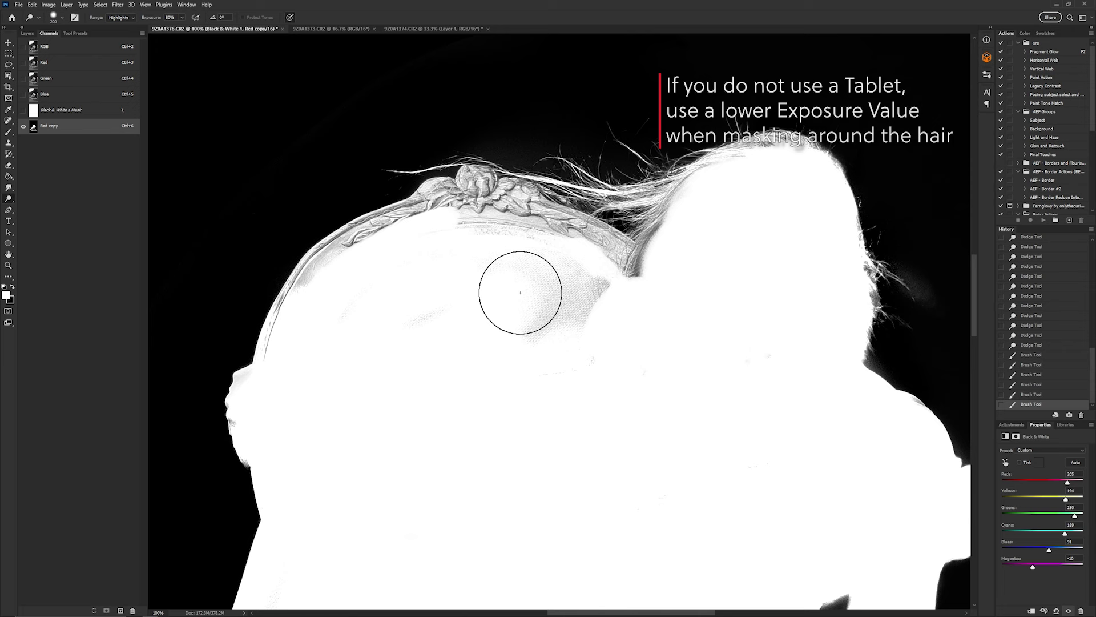
Step: Dodge the chair back and top hair strands at 30% exposure, then the left hair edge at 54%
mouse_move(522, 283)
left_mouse_down()
mouse_move(649, 263)
mouse_move(489, 227)
mouse_move(485, 196)
left_mouse_up()
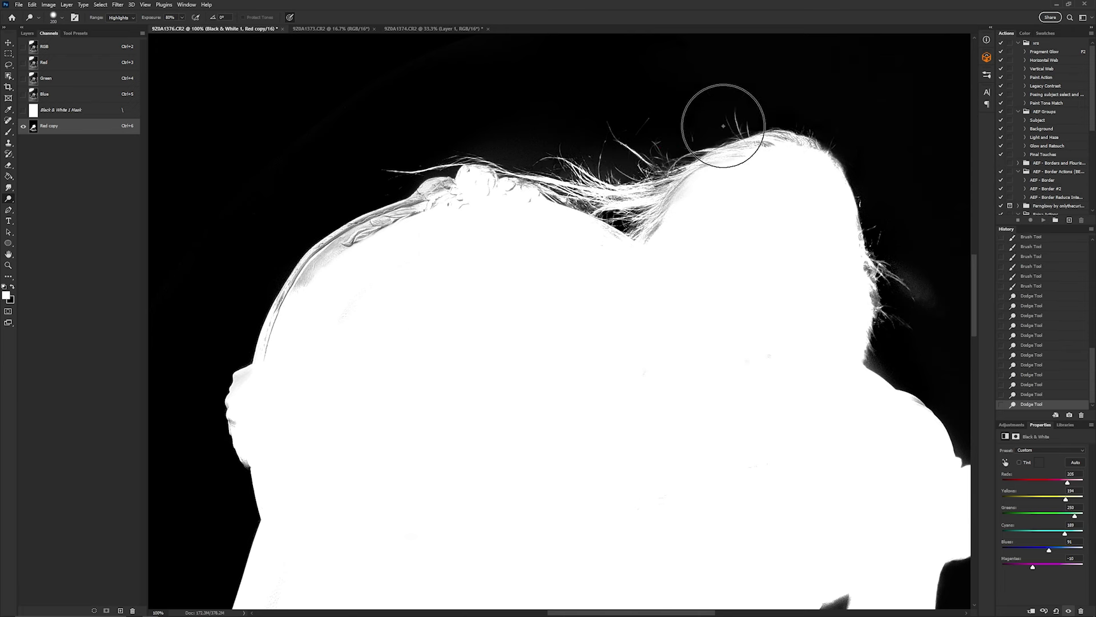
key("3")
mouse_move(624, 135)
left_mouse_down()
mouse_move(649, 151)
mouse_move(773, 114)
left_mouse_up()
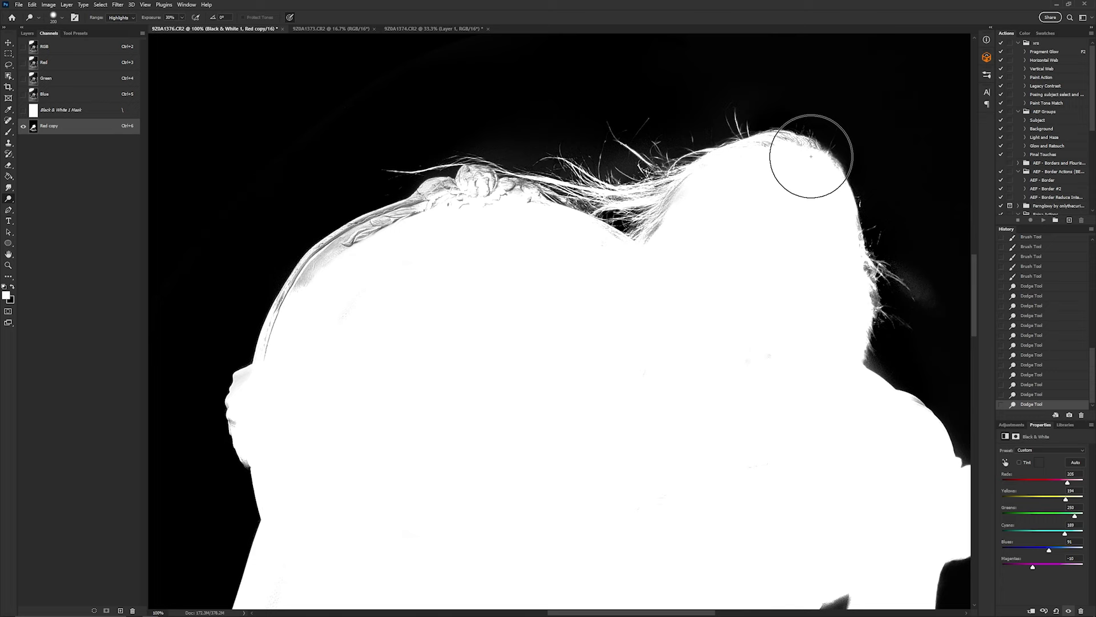
left_click_drag(817, 240, 685, 322)
key("5")
key("4")
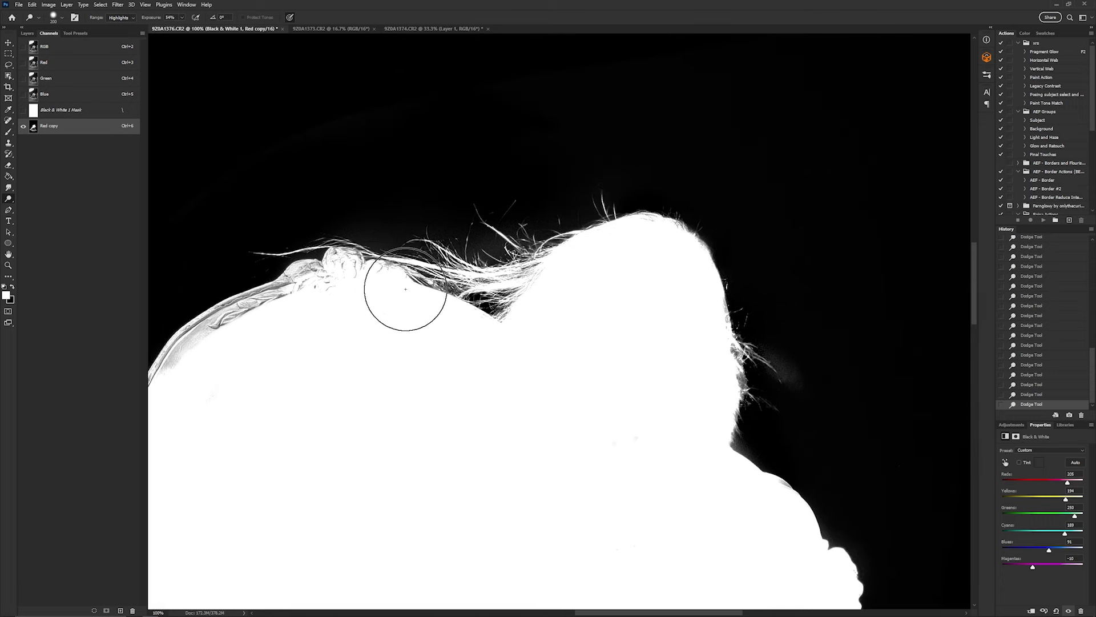
mouse_move(285, 291)
left_mouse_down()
mouse_move(238, 350)
mouse_move(394, 307)
left_mouse_up()
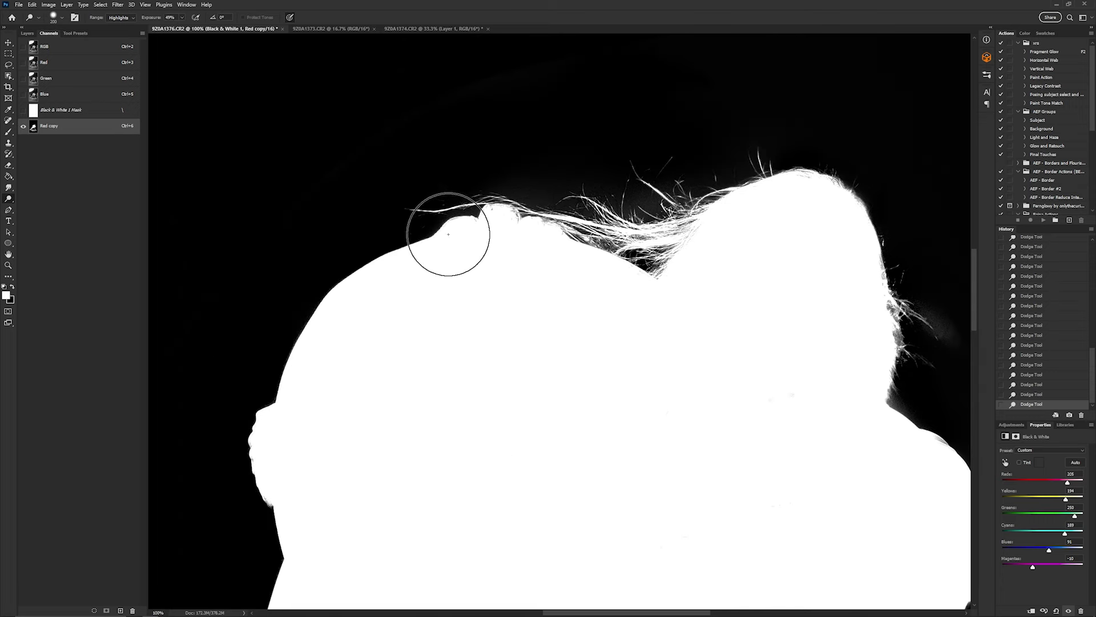
key("ctrl+minus")
key("ctrl+minus")
key("ctrl+minus")
key("ctrl+minus")
Step: Paint the lower body white and dodge the edge of the sword hilt
key("b")
left_click_drag(531, 354, 664, 298)
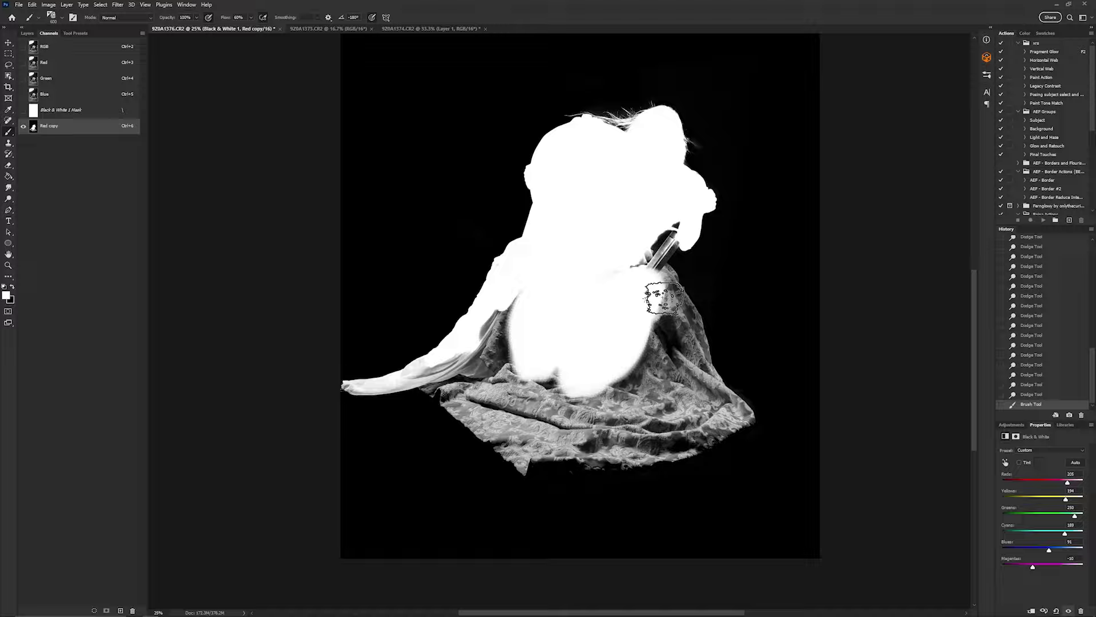
key("ctrl+plus")
key("ctrl+plus")
key("ctrl+plus")
key("o")
left_click_drag(403, 318, 537, 320)
Step: Brush white over the lower lace and the dress fold
key("b")
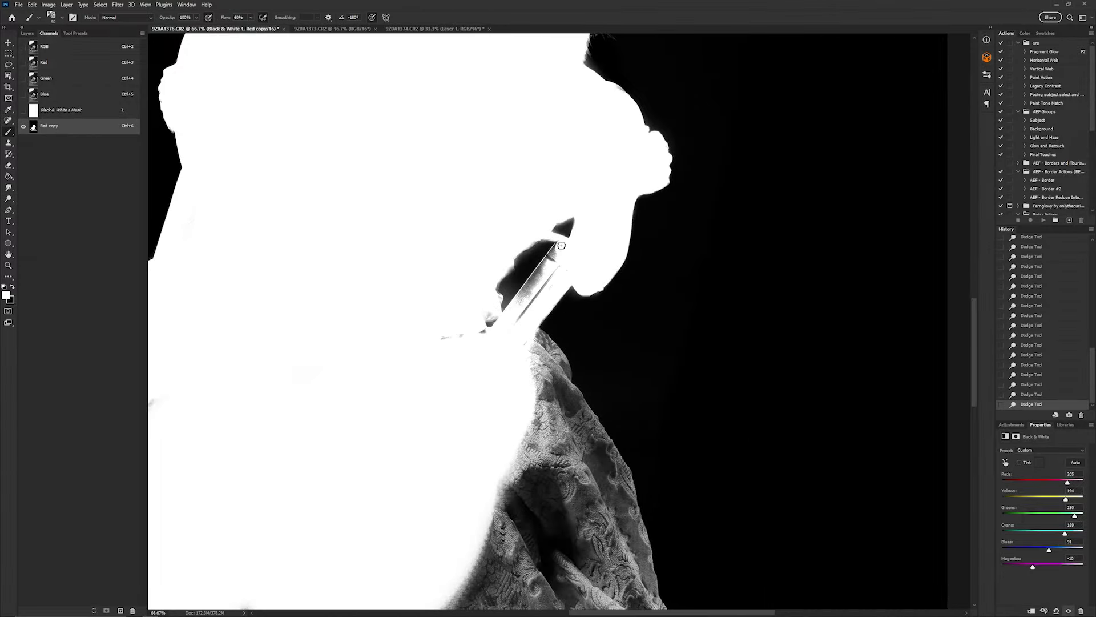
key("b")
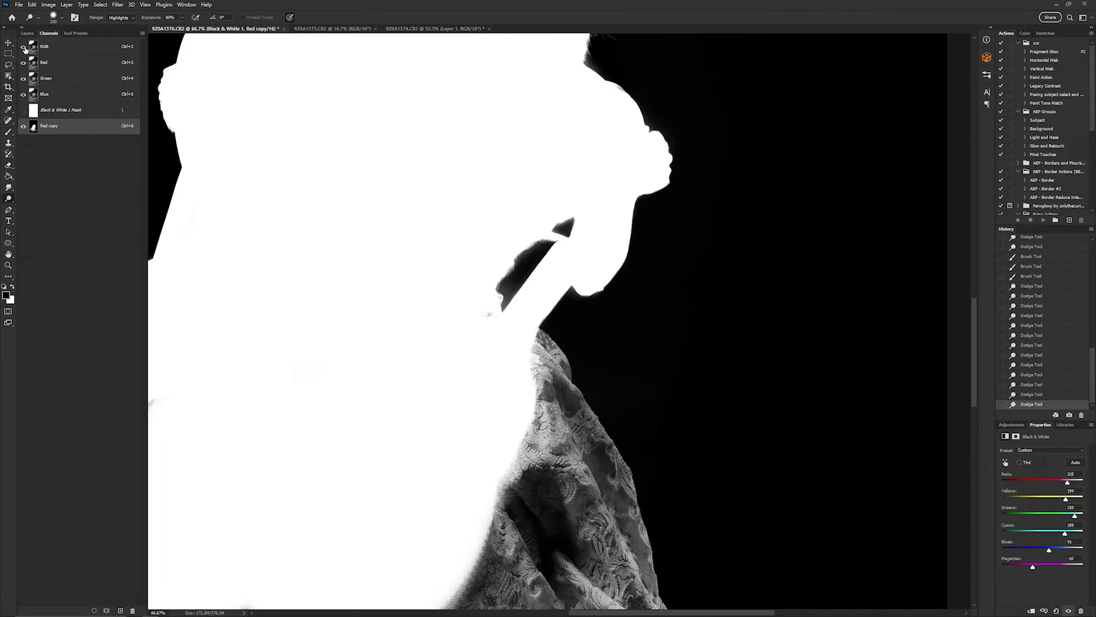
left_click_drag(485, 514, 526, 391)
key("ctrl+minus")
key("ctrl+minus")
key("ctrl+minus")
mouse_move(423, 434)
left_mouse_down()
mouse_move(441, 410)
mouse_move(404, 379)
mouse_move(553, 350)
mouse_move(508, 421)
left_mouse_up()
mouse_move(527, 382)
left_mouse_down()
mouse_move(508, 368)
mouse_move(515, 340)
mouse_move(507, 360)
mouse_move(458, 344)
mouse_move(498, 311)
left_mouse_up()
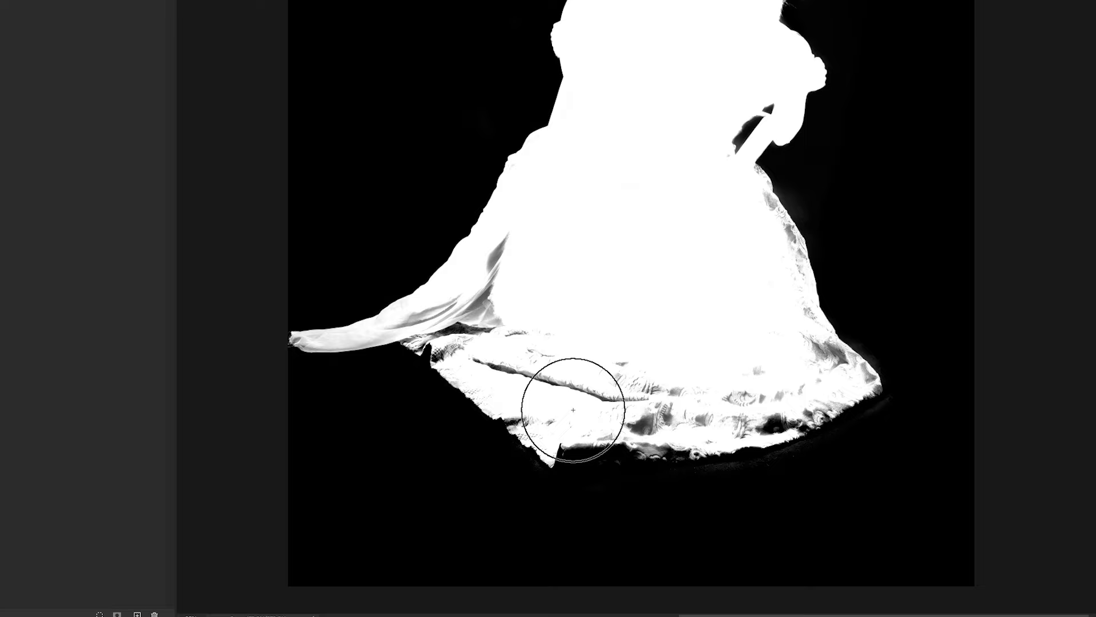
Step: Burn the grey notch beside the sword and the edge below the chin to black at 3% exposure
key("ctrl+minus")
key("ctrl+plus")
key("ctrl+plus")
key("ctrl+plus")
key("ctrl+plus")
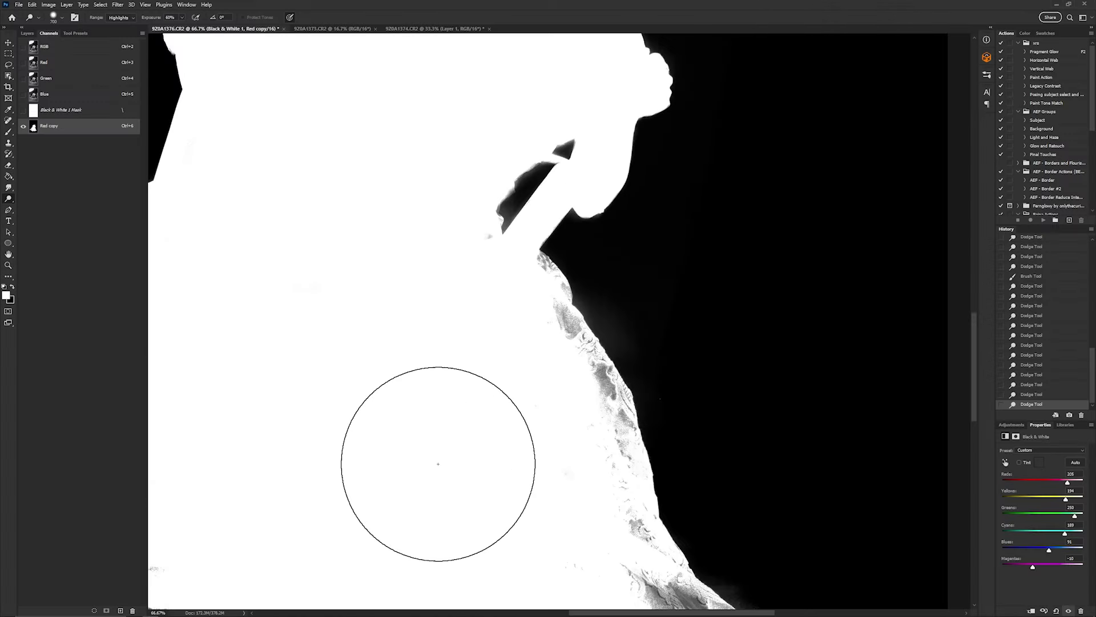
left_click_drag(768, 77, 684, 76)
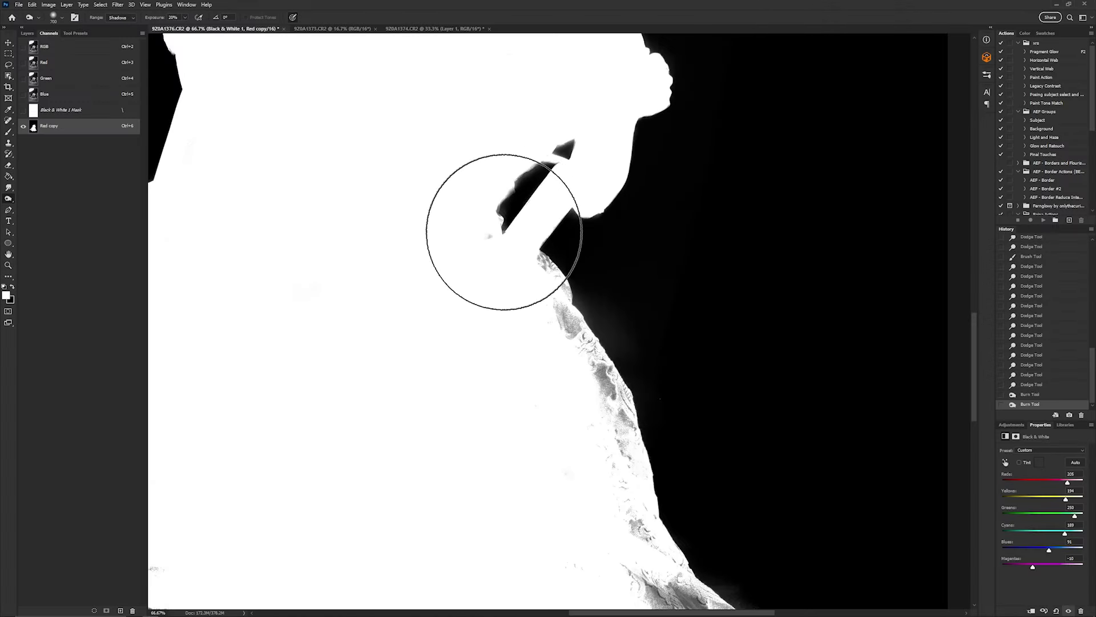
scroll(505, 231, "up", 1)
left_click_drag(514, 232, 526, 318)
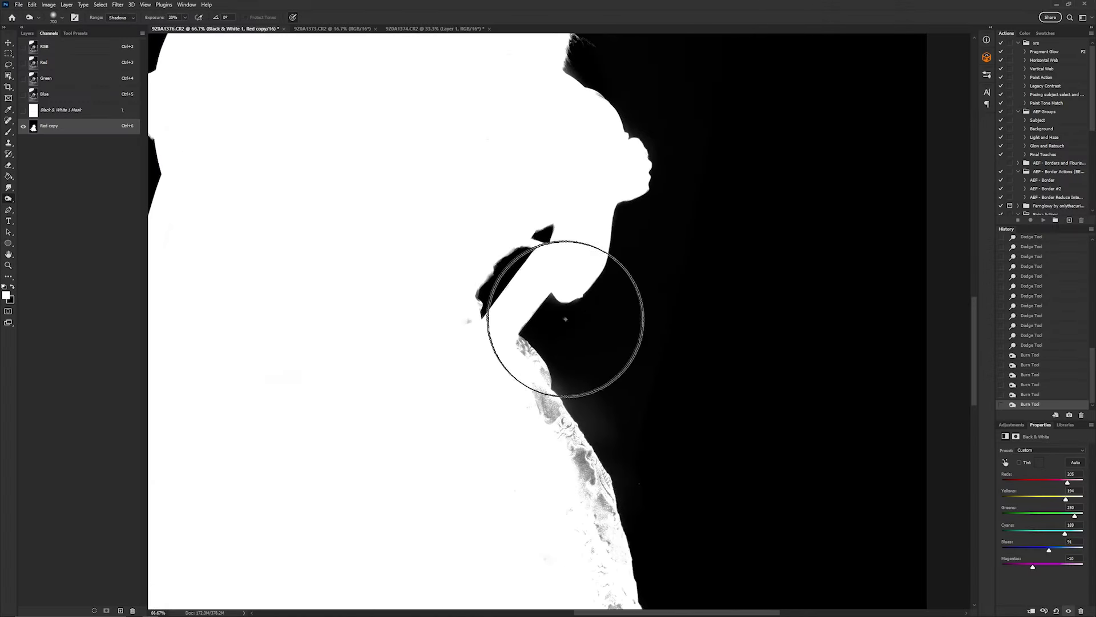
scroll(527, 318, "up", 4)
key("0")
key("3")
left_click_drag(569, 273, 539, 269)
Step: Zoom in with a smaller brush to check the hair edges, then fit the figure in view
scroll(638, 313, "down", 3)
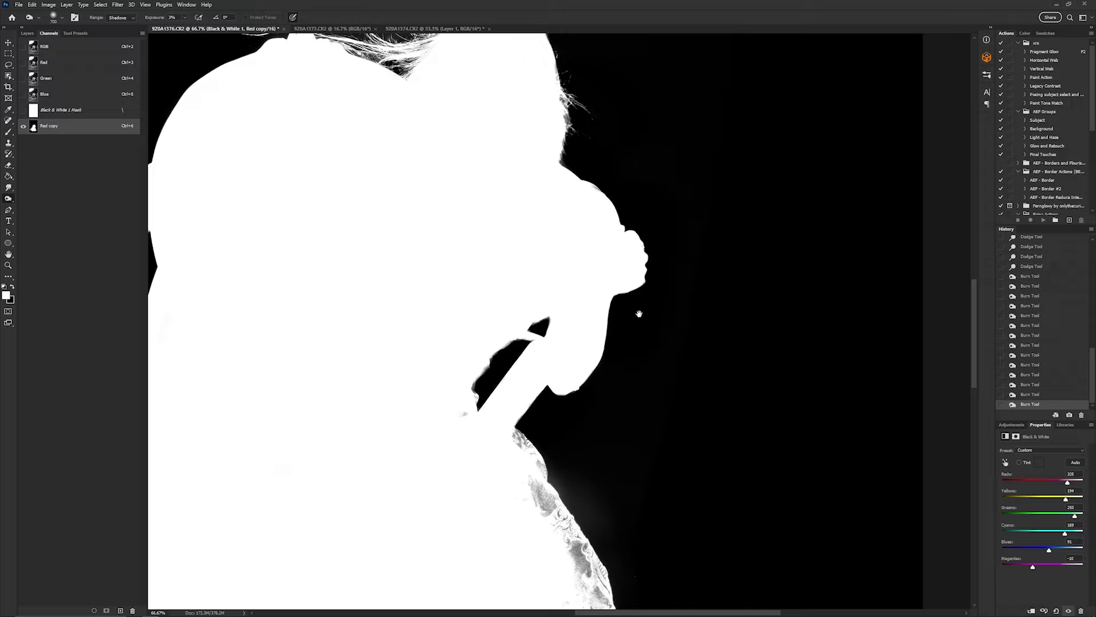
scroll(612, 417, "down", 4)
scroll(662, 462, "down", 4)
scroll(502, 289, "up", 10)
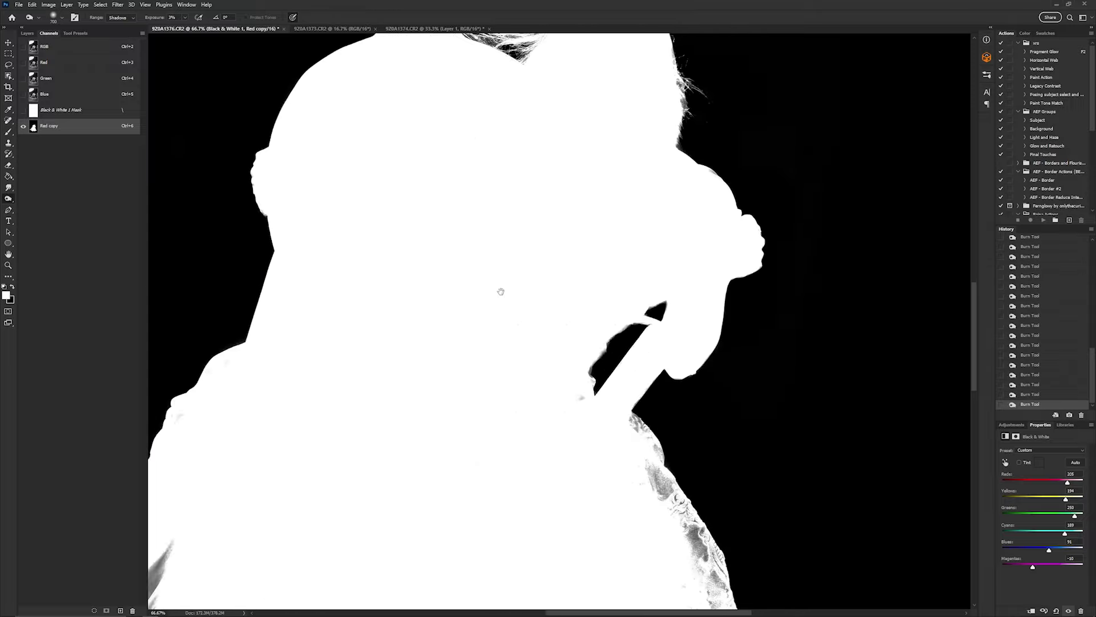
key("ctrl+plus")
key("ctrl+plus")
scroll(671, 319, "left", 10)
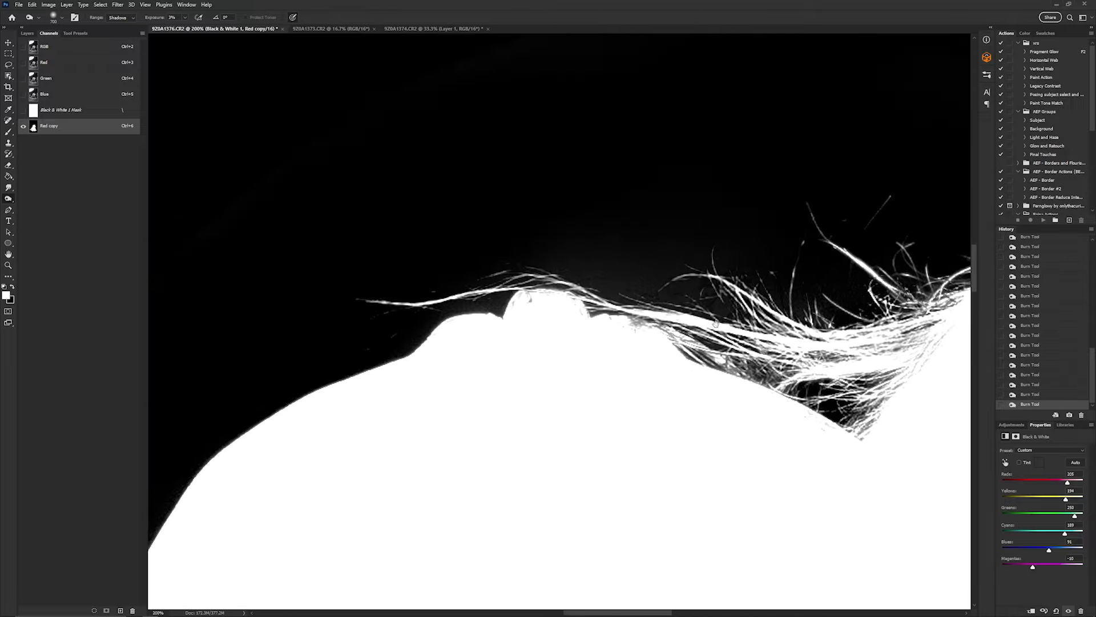
key("bracketleft")
key("bracketleft")
key("bracketleft")
key("bracketleft")
key("bracketleft")
key("bracketleft")
key("bracketleft")
key("bracketleft")
key("bracketleft")
key("bracketleft")
key("bracketleft")
key("bracketleft")
key("ctrl+minus")
key("ctrl+minus")
key("ctrl+minus")
key("ctrl+minus")
key("ctrl+minus")
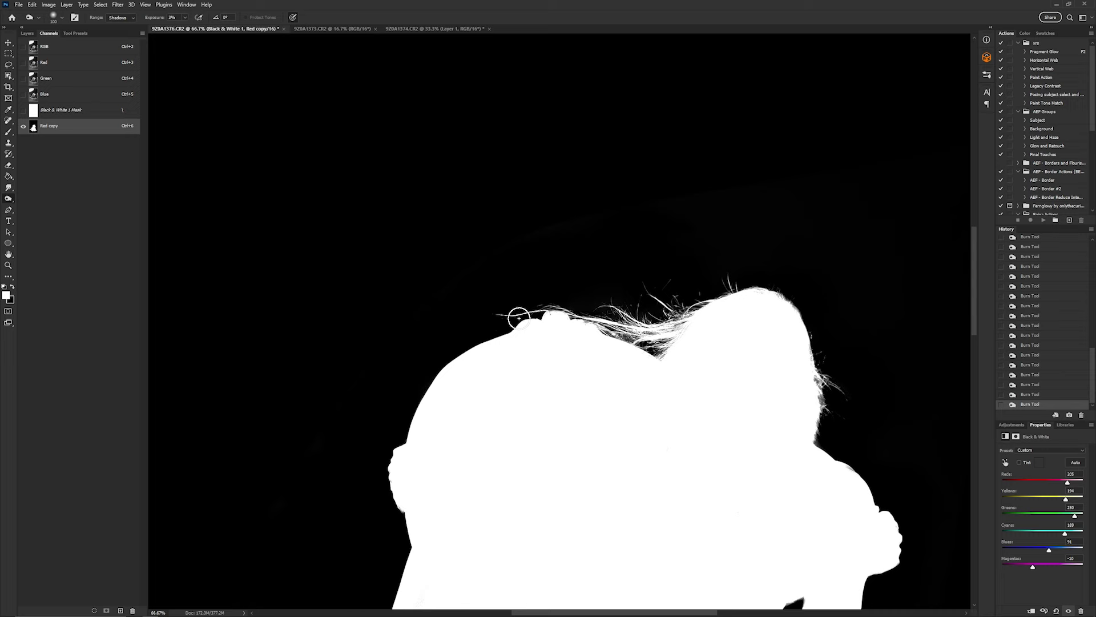
key("b")
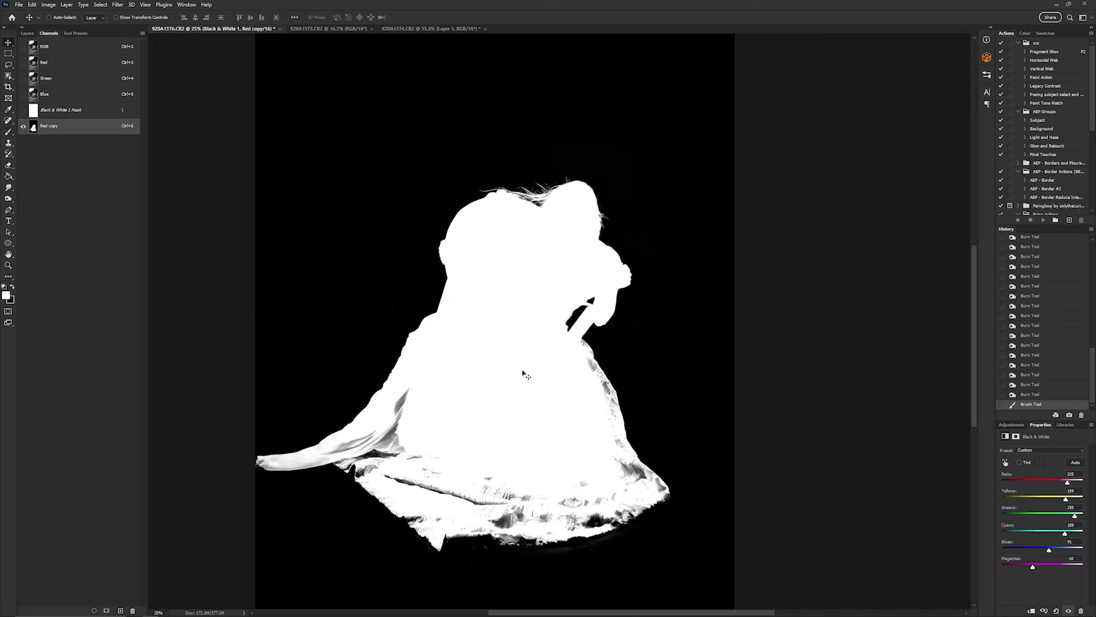
Step: Make the Red copy selection into Layer 1's mask and delete the Black & White 1 adjustment layer
key("ctrl+minus")
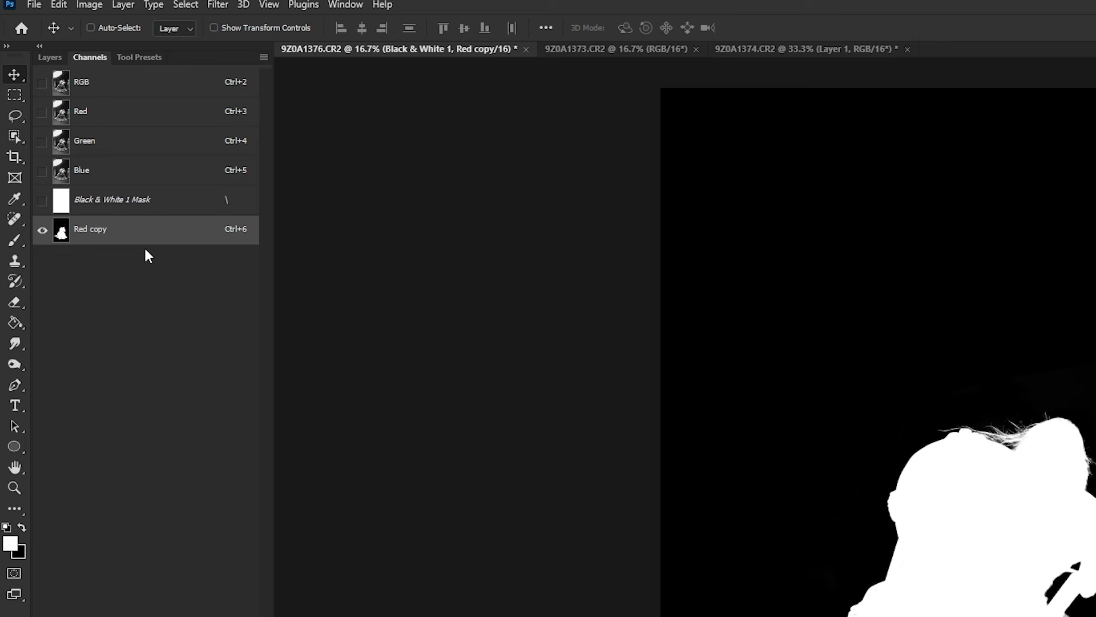
left_click(64, 233, "ctrl")
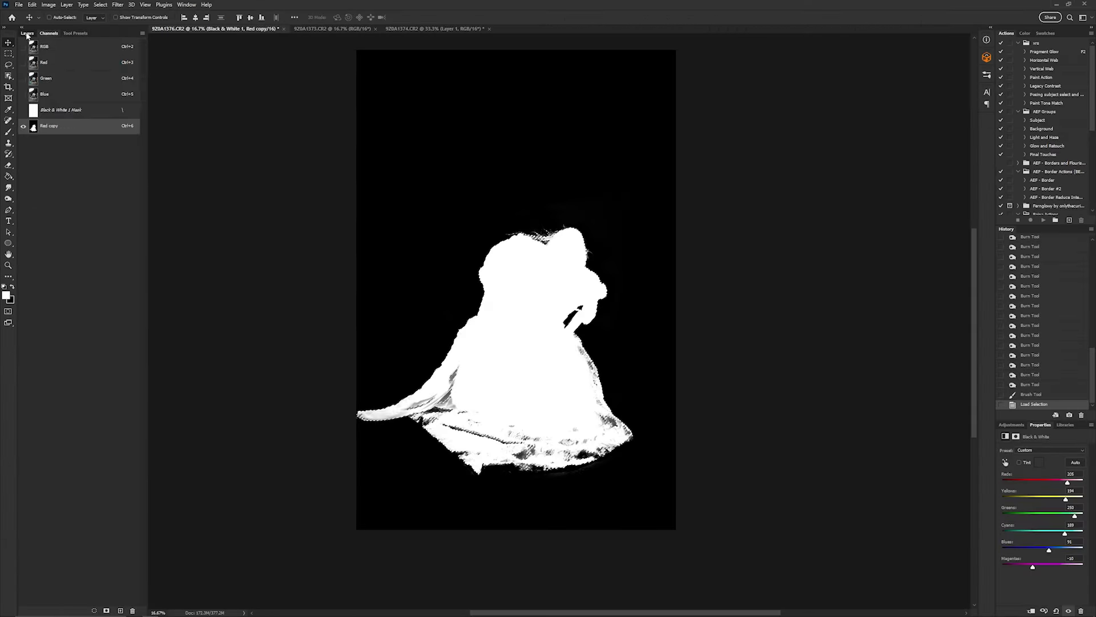
left_click(50, 58)
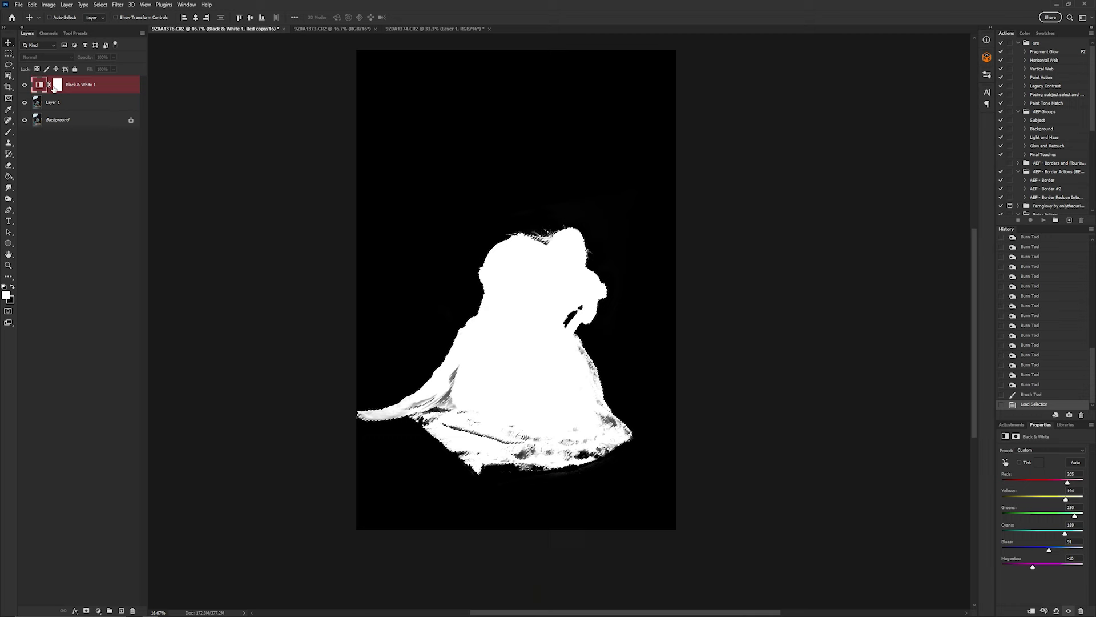
left_click(63, 104)
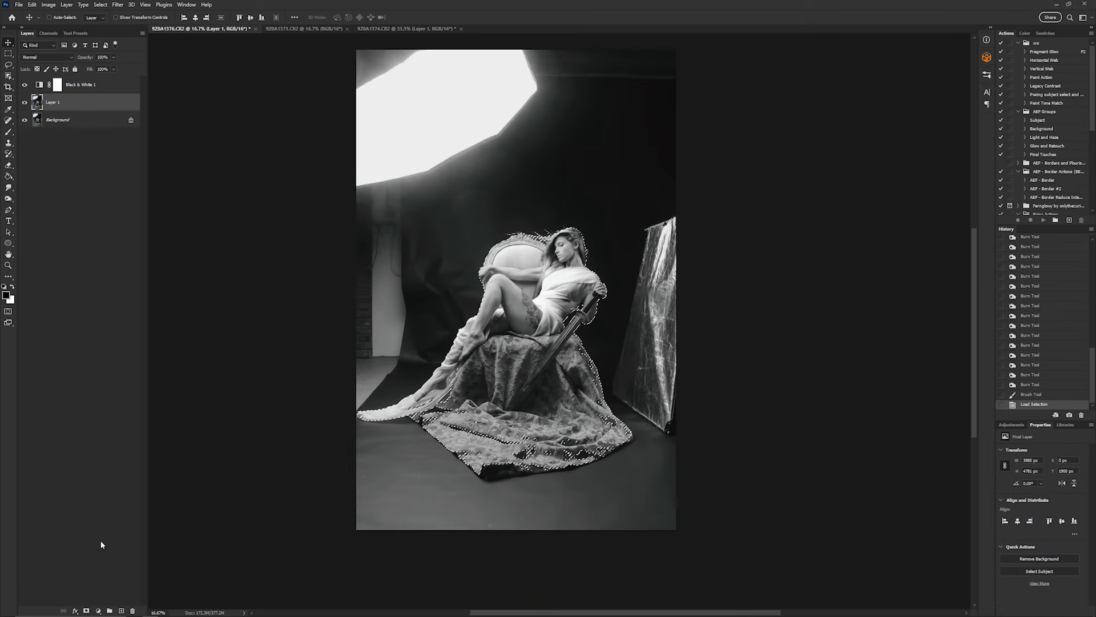
left_click(86, 610)
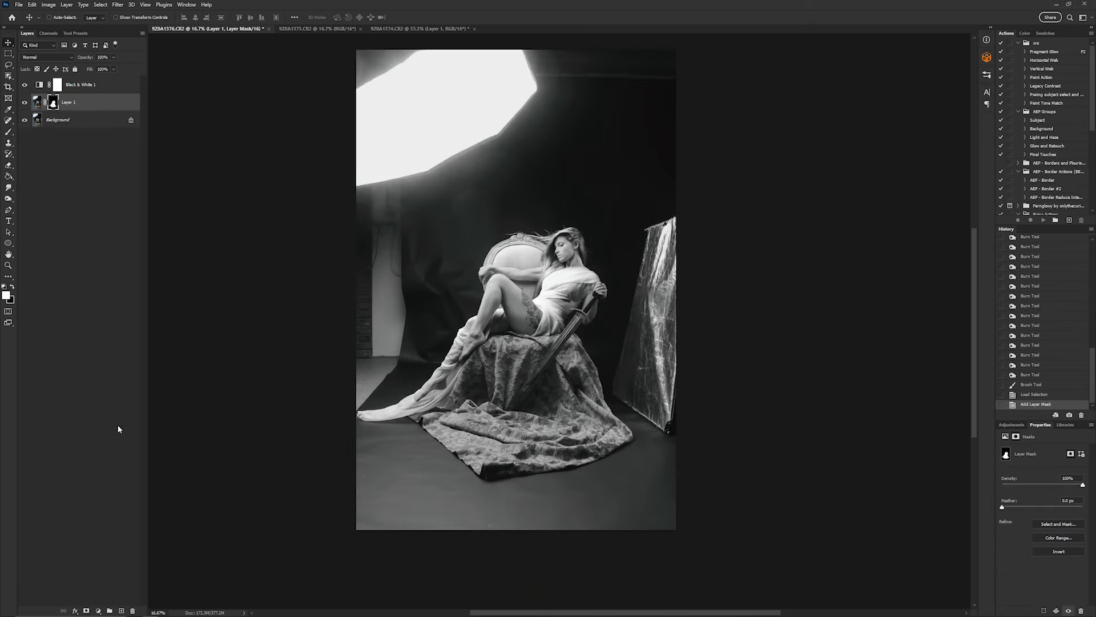
left_click(92, 92)
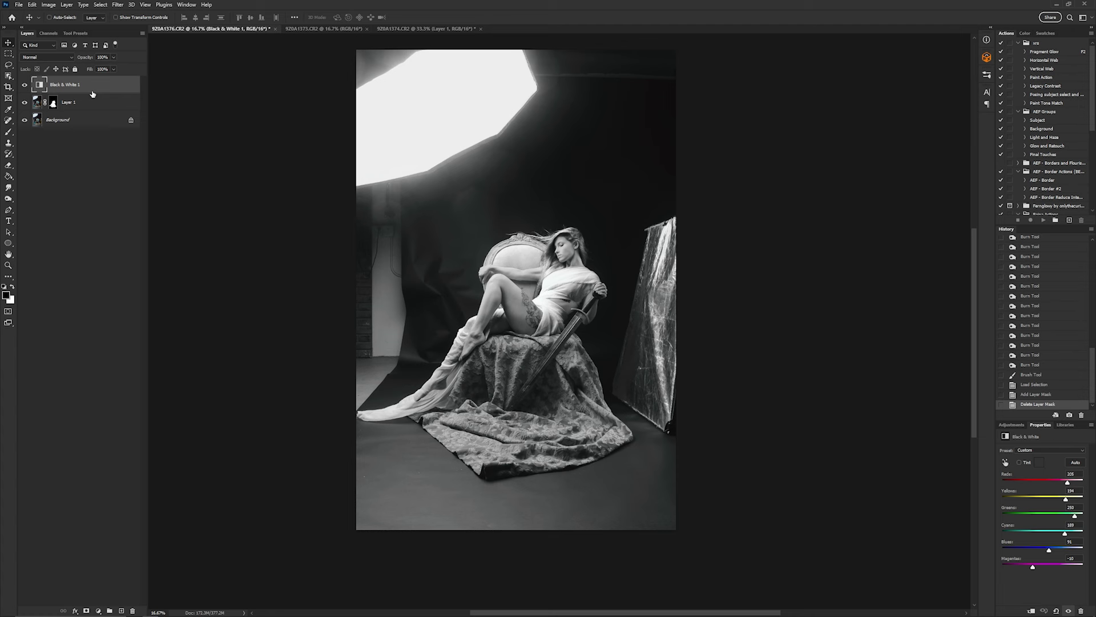
key("Delete")
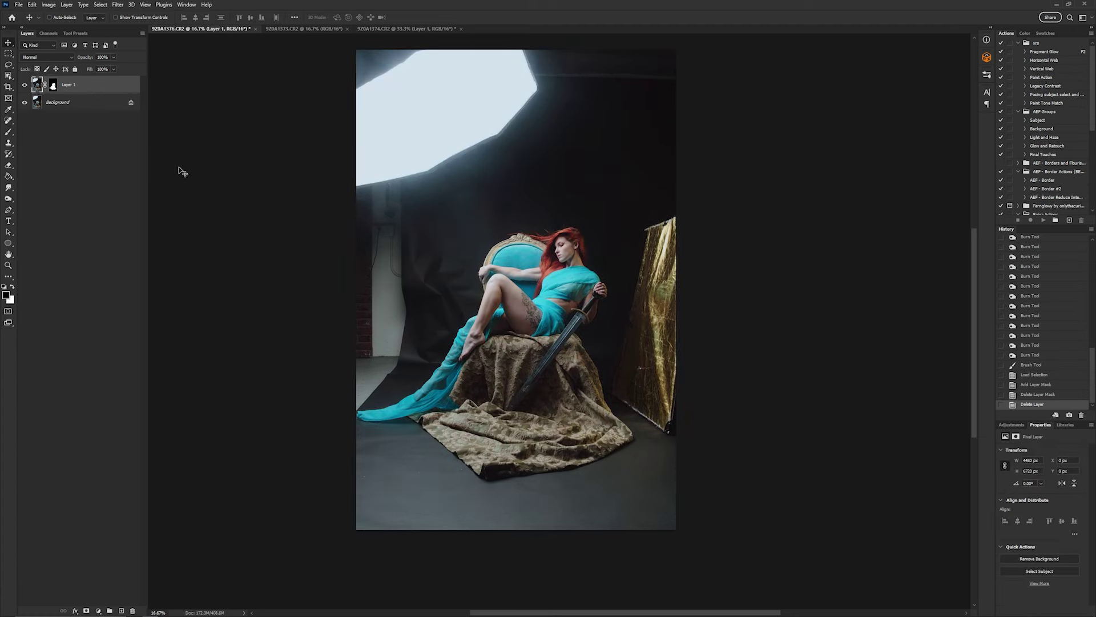
Step: Fill a new Layer 2 above Background with white, then select Layer 1's mask
left_click(88, 104)
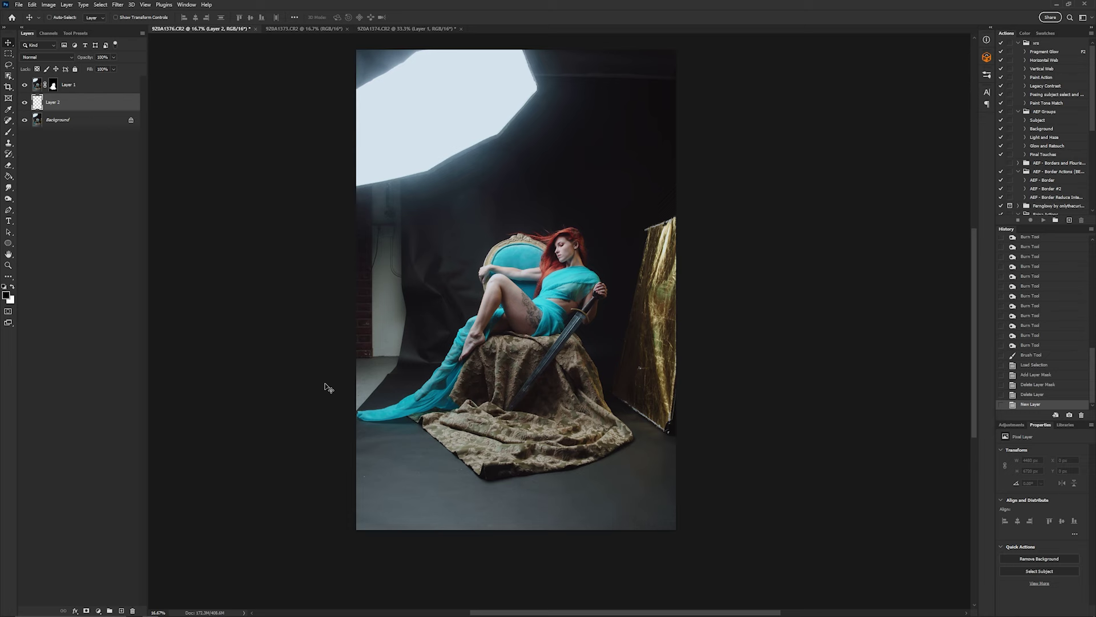
key("ctrl+BackSpace")
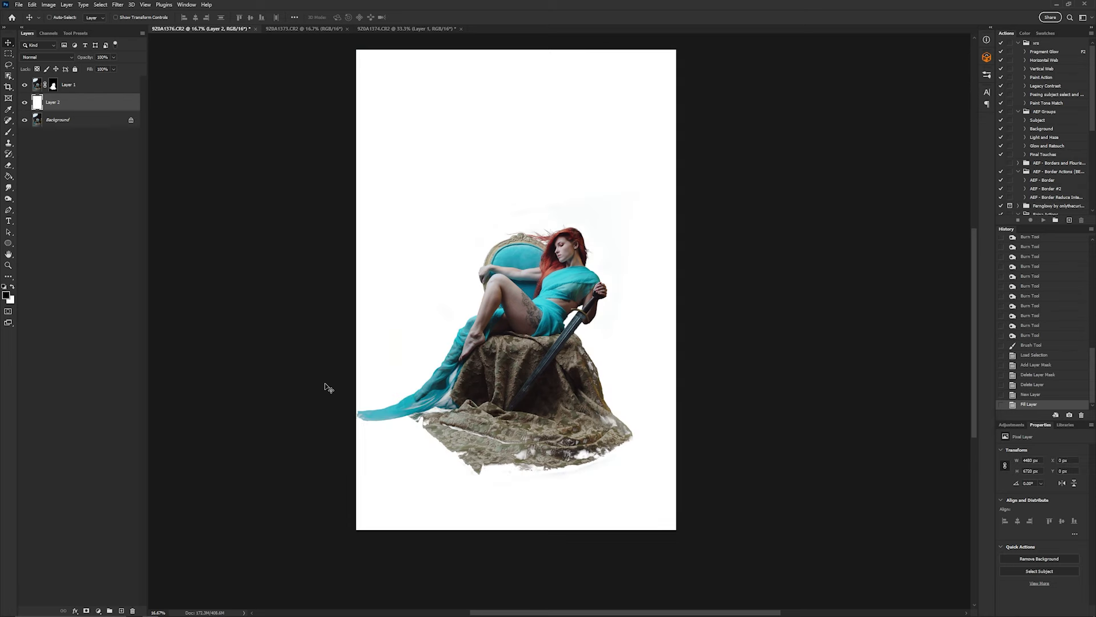
key("ctrl+plus")
key("ctrl+plus")
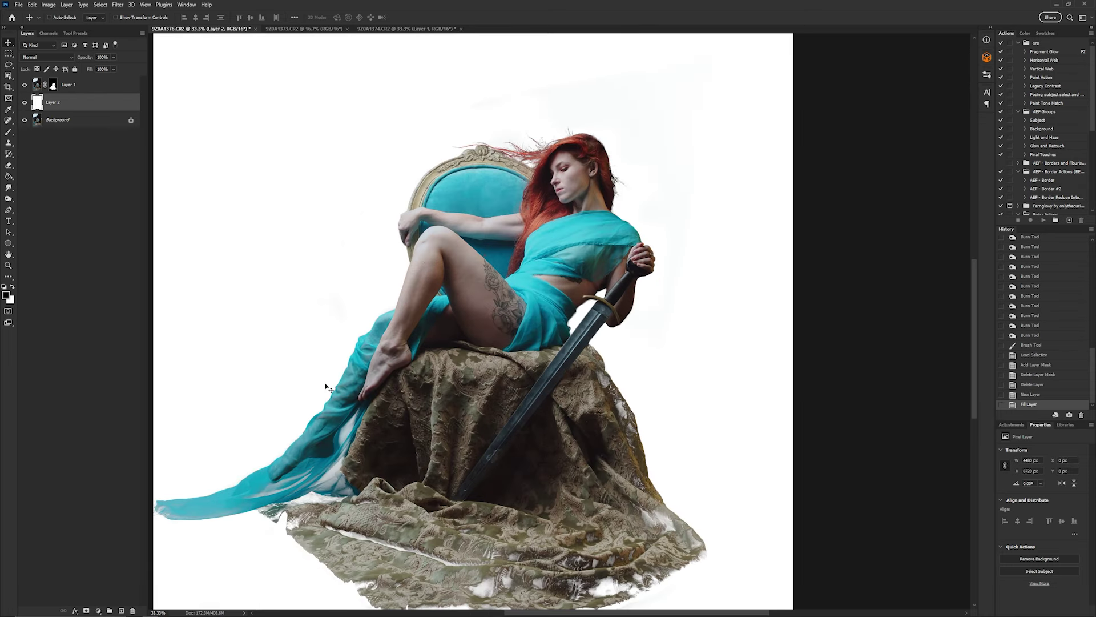
left_click_drag(518, 238, 478, 346)
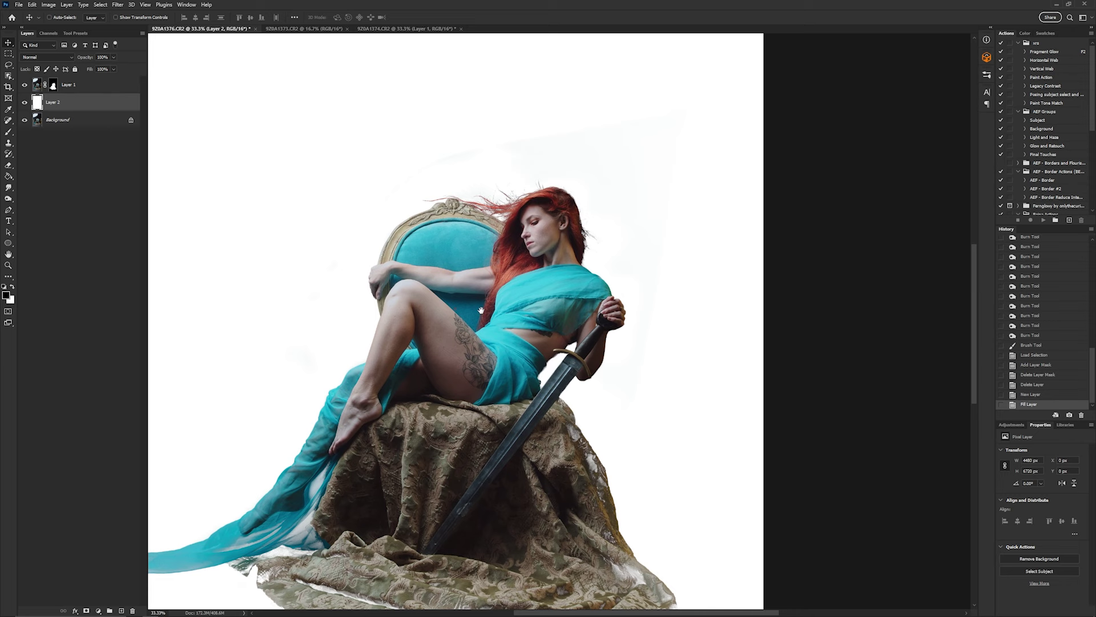
left_click(54, 85)
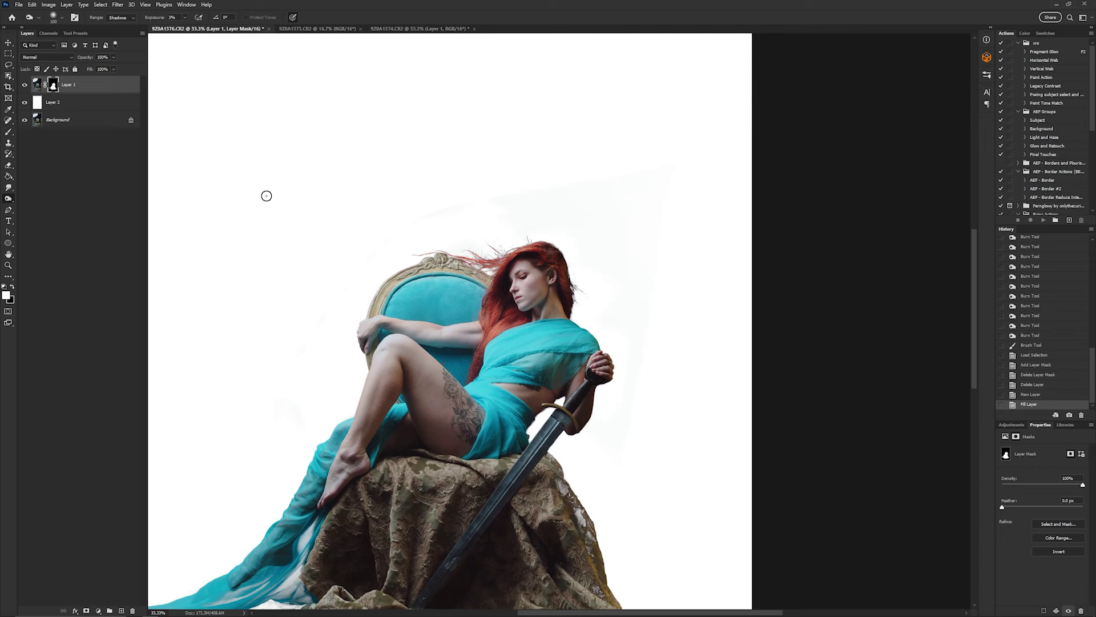
Step: Burn faint haze near the hip and sword on Layer 1's mask, then apply Minimum near the sword guard
key("ctrl+plus")
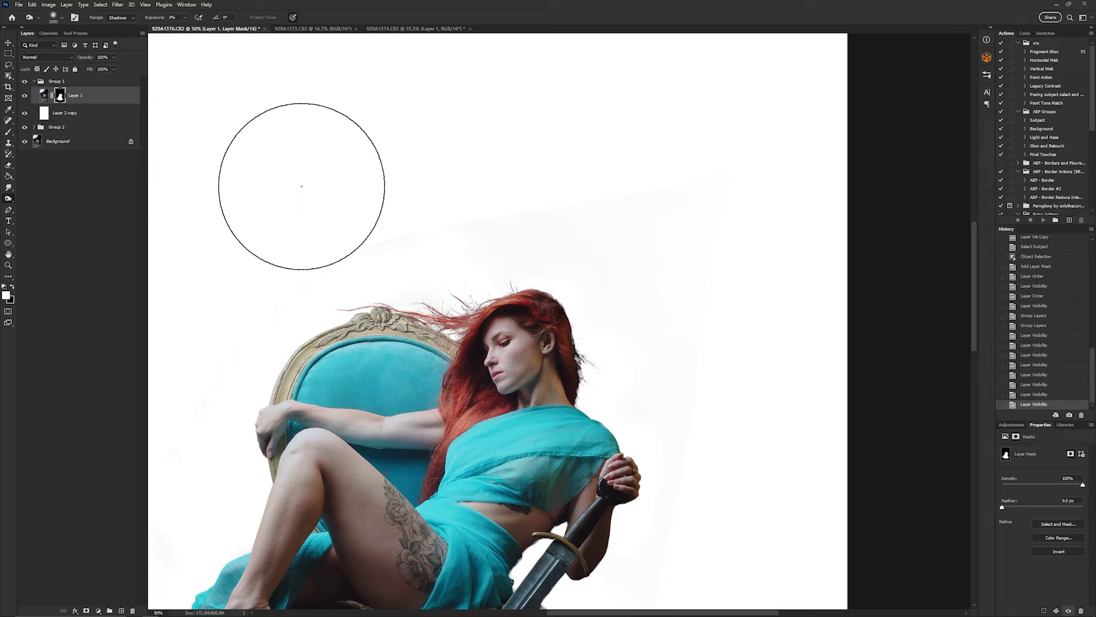
mouse_move(477, 220)
left_mouse_down()
mouse_move(355, 269)
mouse_move(567, 385)
left_mouse_up()
left_click_drag(581, 486, 622, 301)
mouse_move(629, 355)
left_mouse_down()
mouse_move(666, 423)
mouse_move(676, 374)
mouse_move(573, 425)
left_mouse_up()
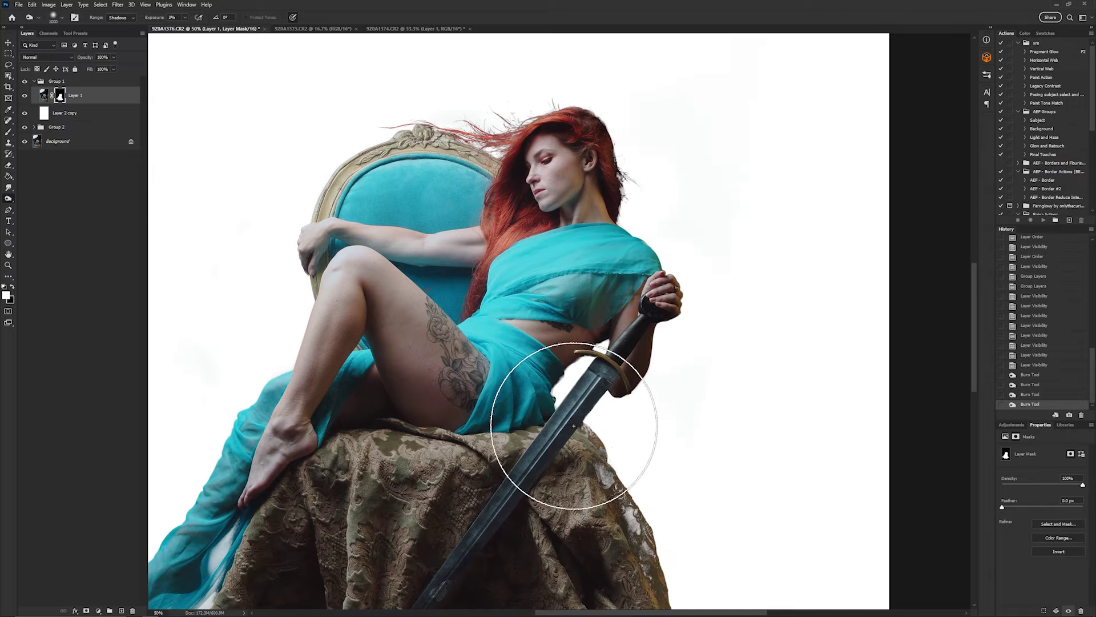
key("b")
key("ctrl+plus")
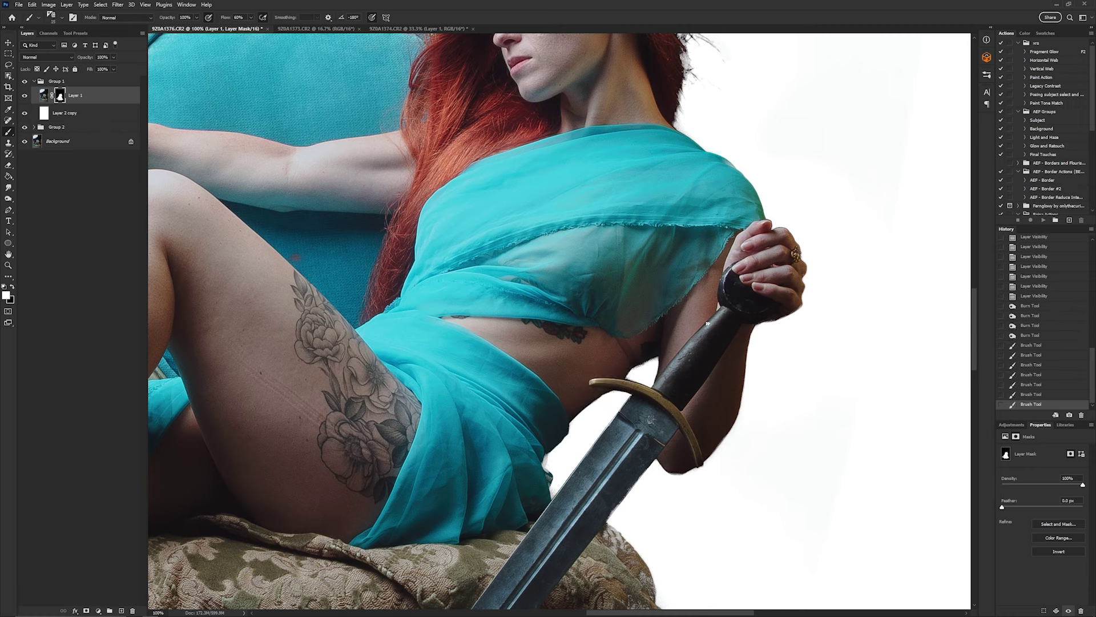
left_click_drag(648, 375, 645, 374)
key("ctrl+alt+f")
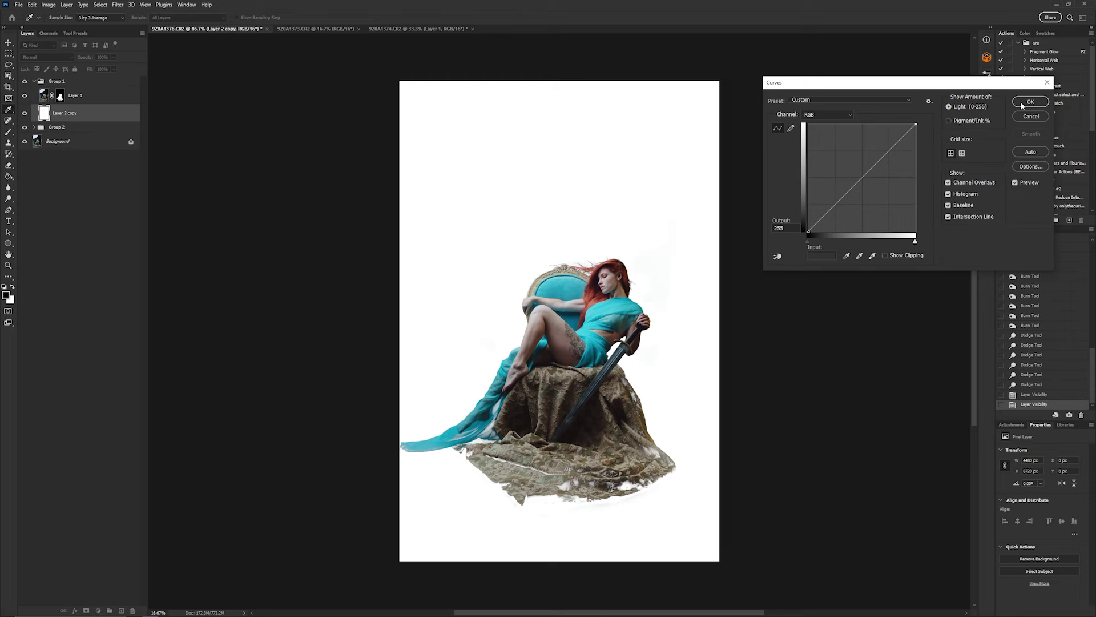
Step: Preview a yellow tint via the Blue curve and a darker RGB curve, then cancel Curves
left_click_drag(916, 123, 947, 115)
left_click(828, 115)
left_click(838, 146)
scroll(508, 348, "up", 3)
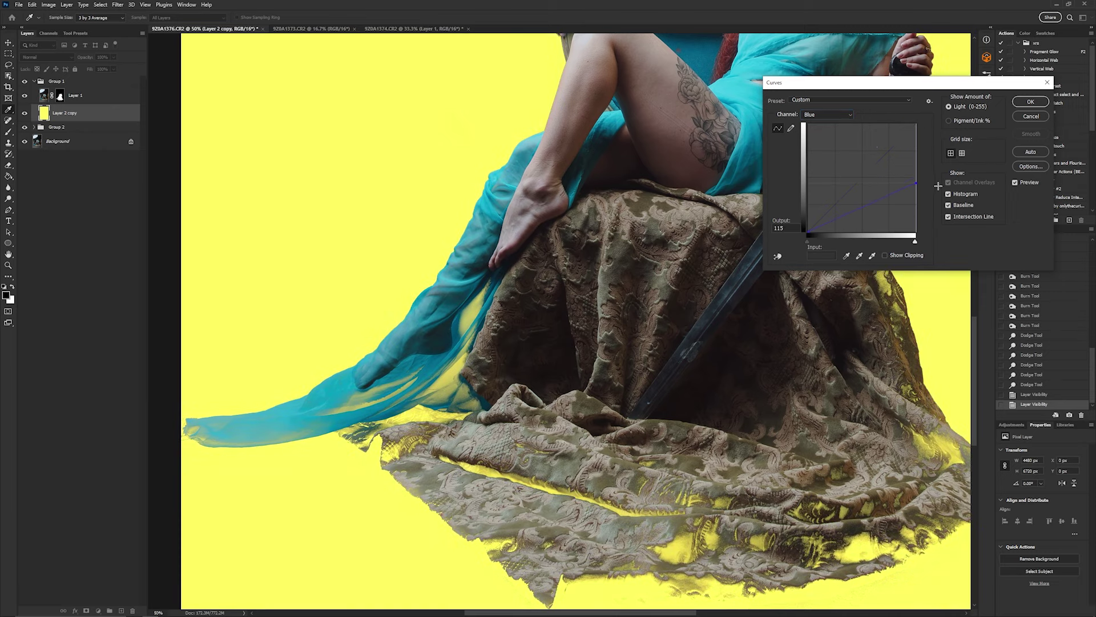
left_click(828, 116)
left_click(825, 117)
left_click_drag(916, 124, 941, 169)
left_click(1024, 117)
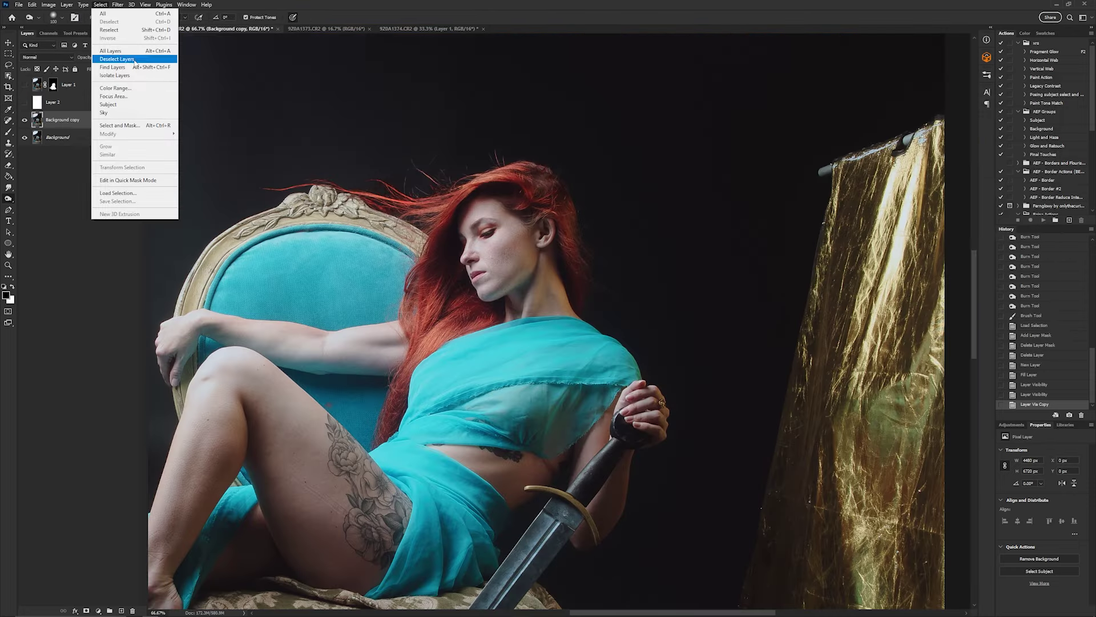
Step: Select the subject on Background copy and turn the selection into a layer mask
left_click(135, 61)
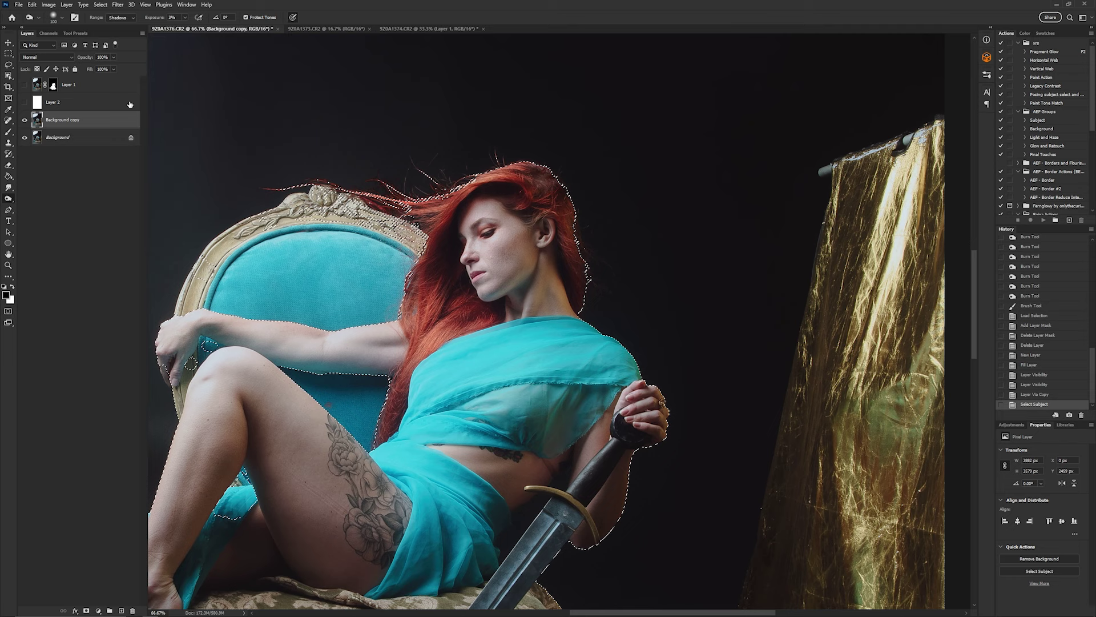
key("w")
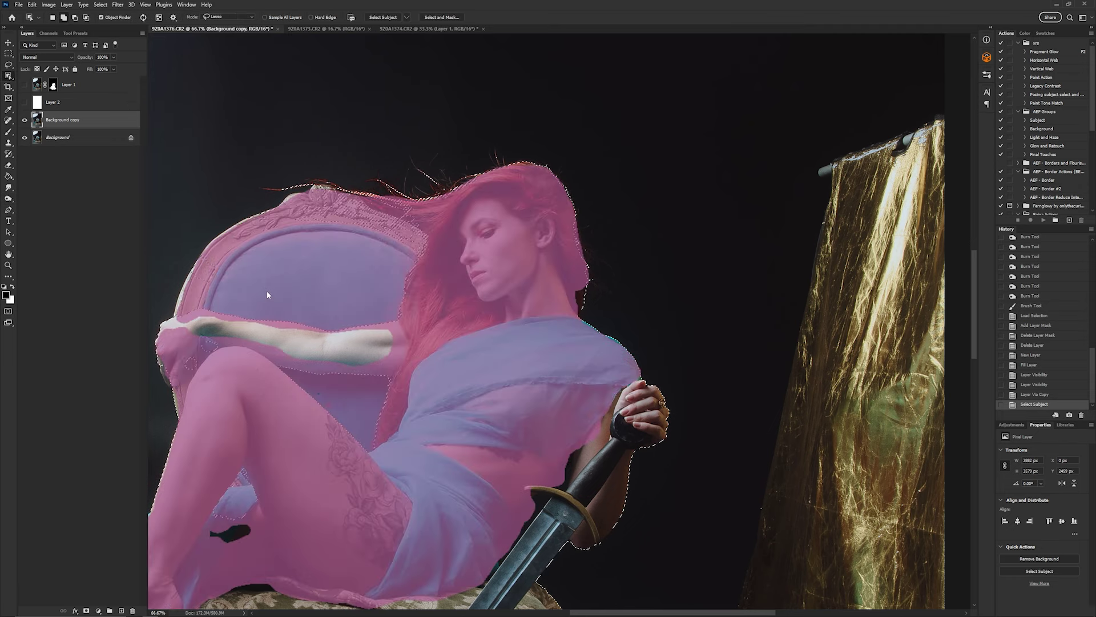
left_click(267, 295)
left_click(86, 610)
Step: Move white Layer 2 beneath it and show it, then hide Group 1 to compare hair edges
left_click_drag(86, 103, 86, 127)
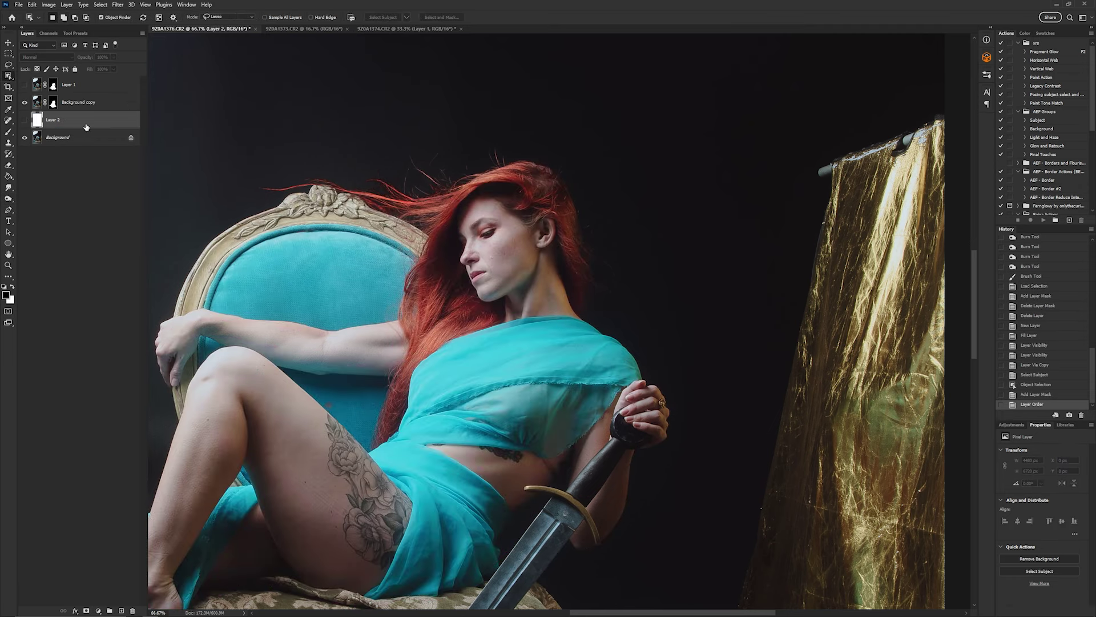
left_click(25, 119)
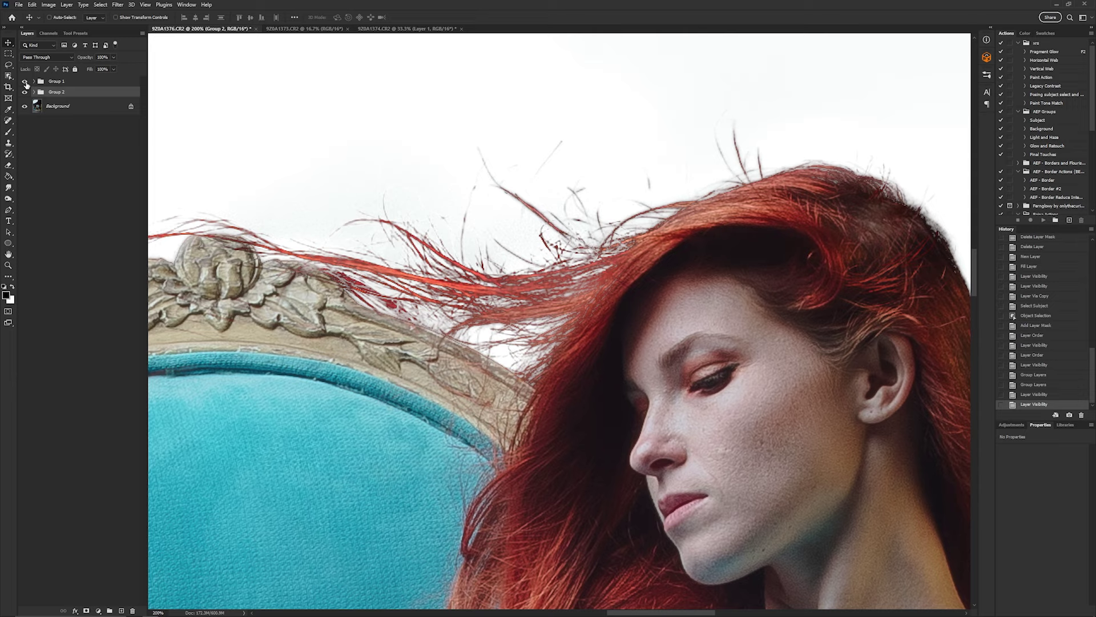
left_click(24, 82)
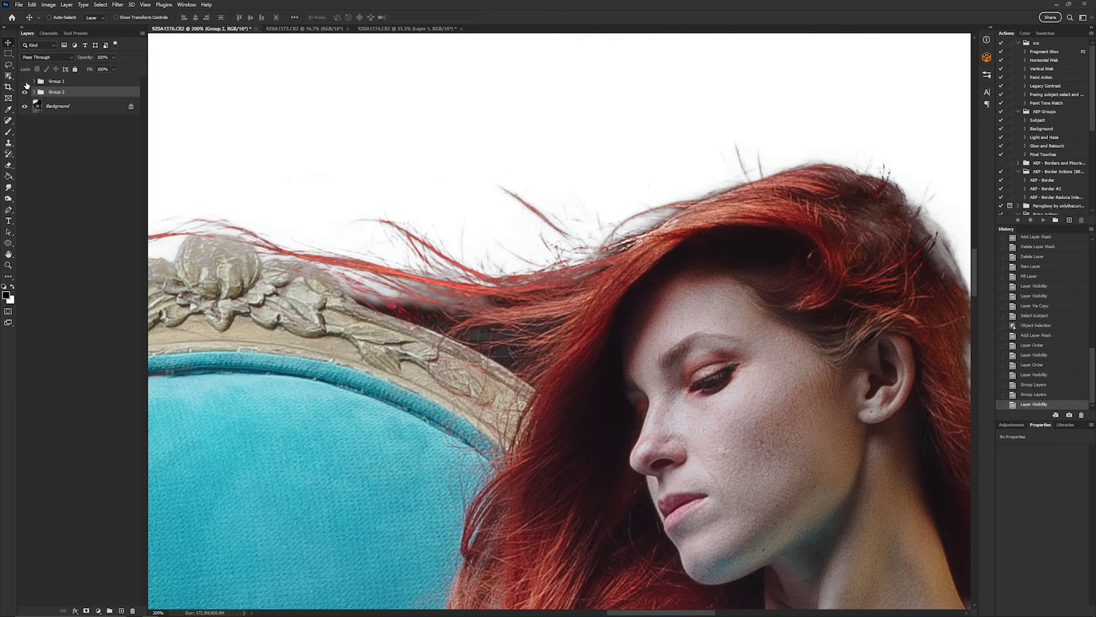